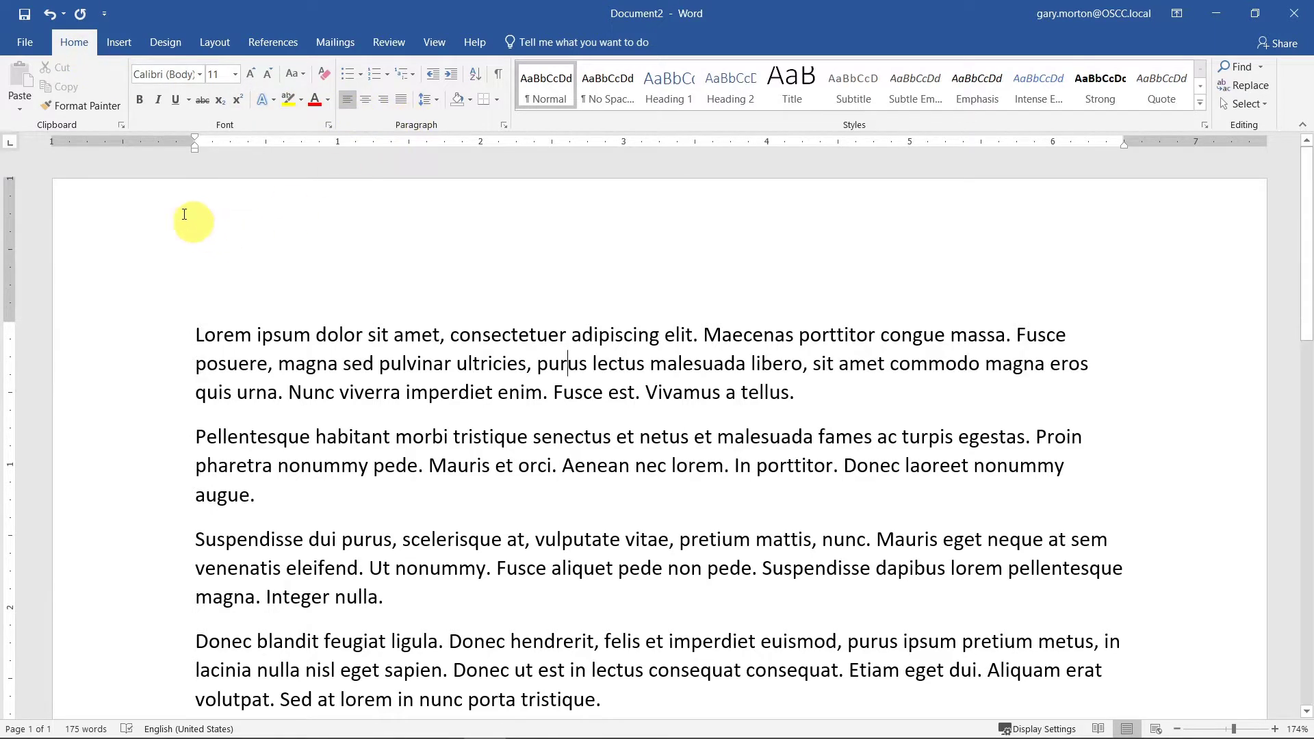
{"action": "left_click", "coordinate": [216, 42]}
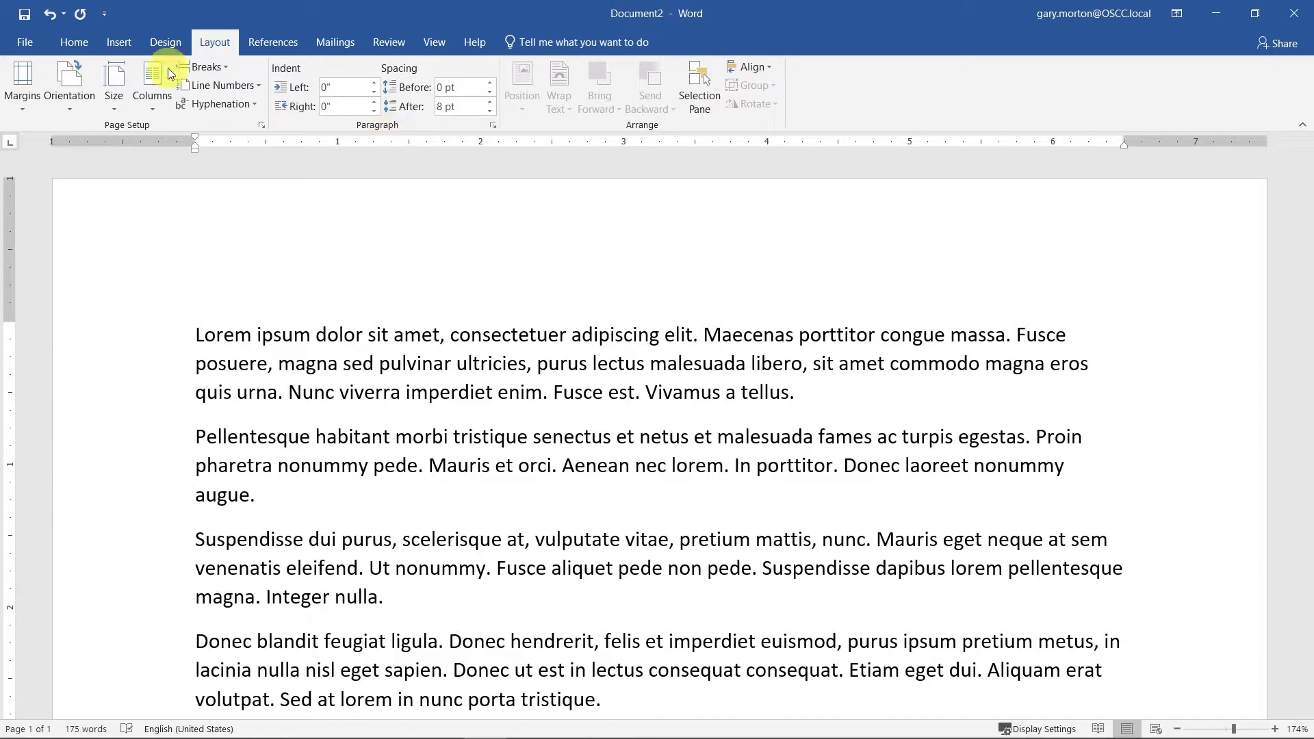
{"action": "left_click", "coordinate": [70, 42]}
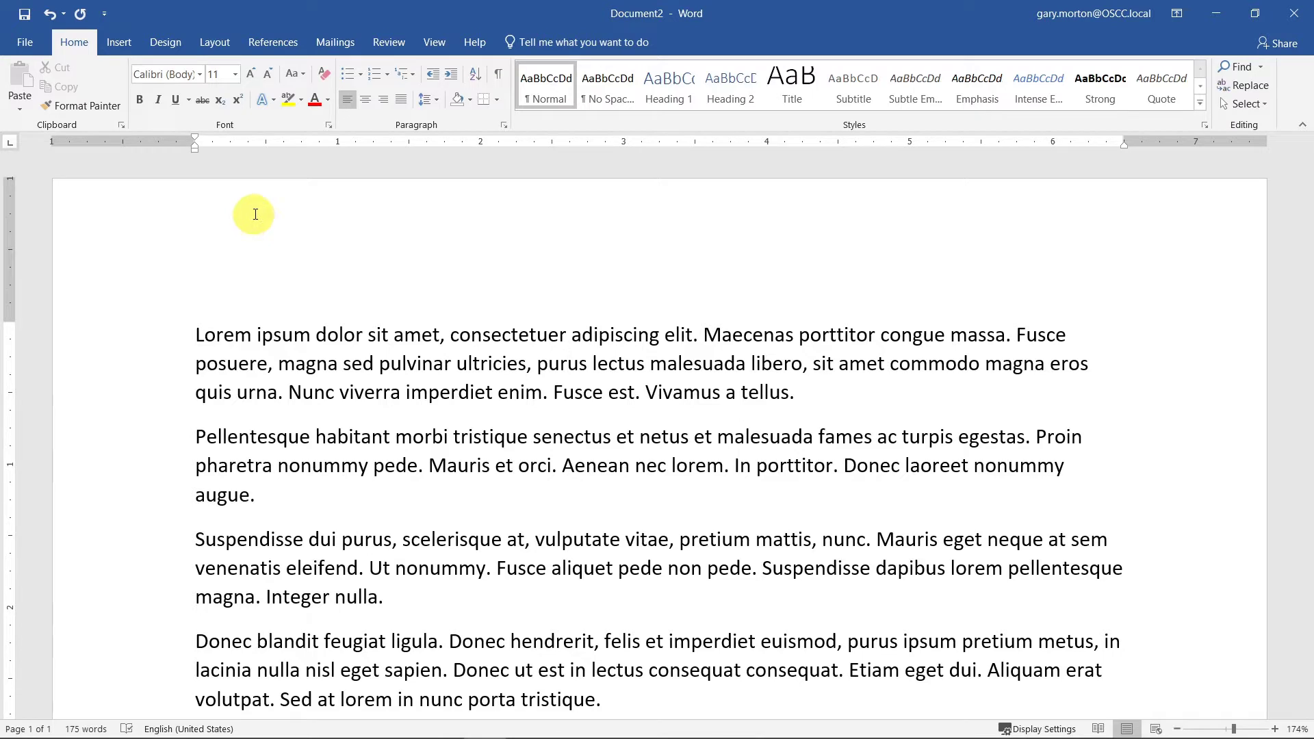
Try centre and right alignment on the first paragraph and finish with it justified.
{"action": "left_click", "coordinate": [296, 363]}
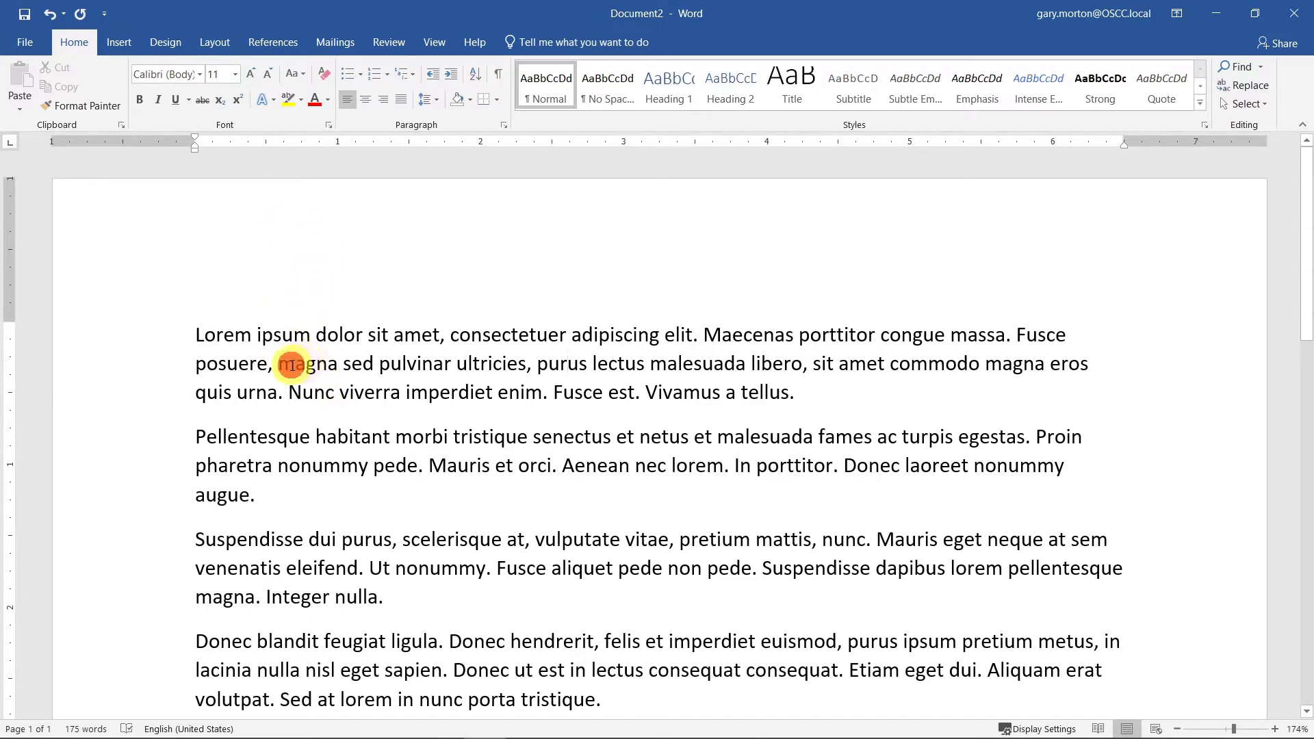
{"action": "left_click", "coordinate": [367, 100]}
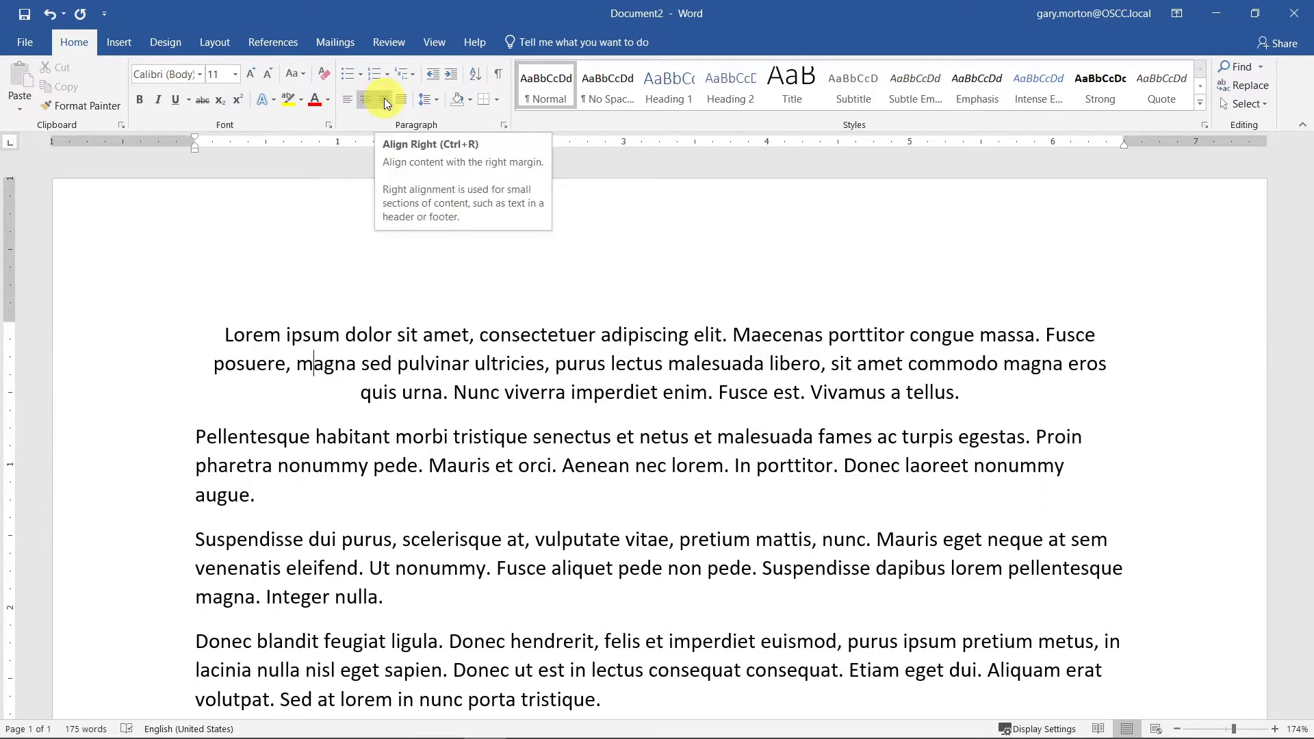
{"action": "left_click", "coordinate": [384, 100]}
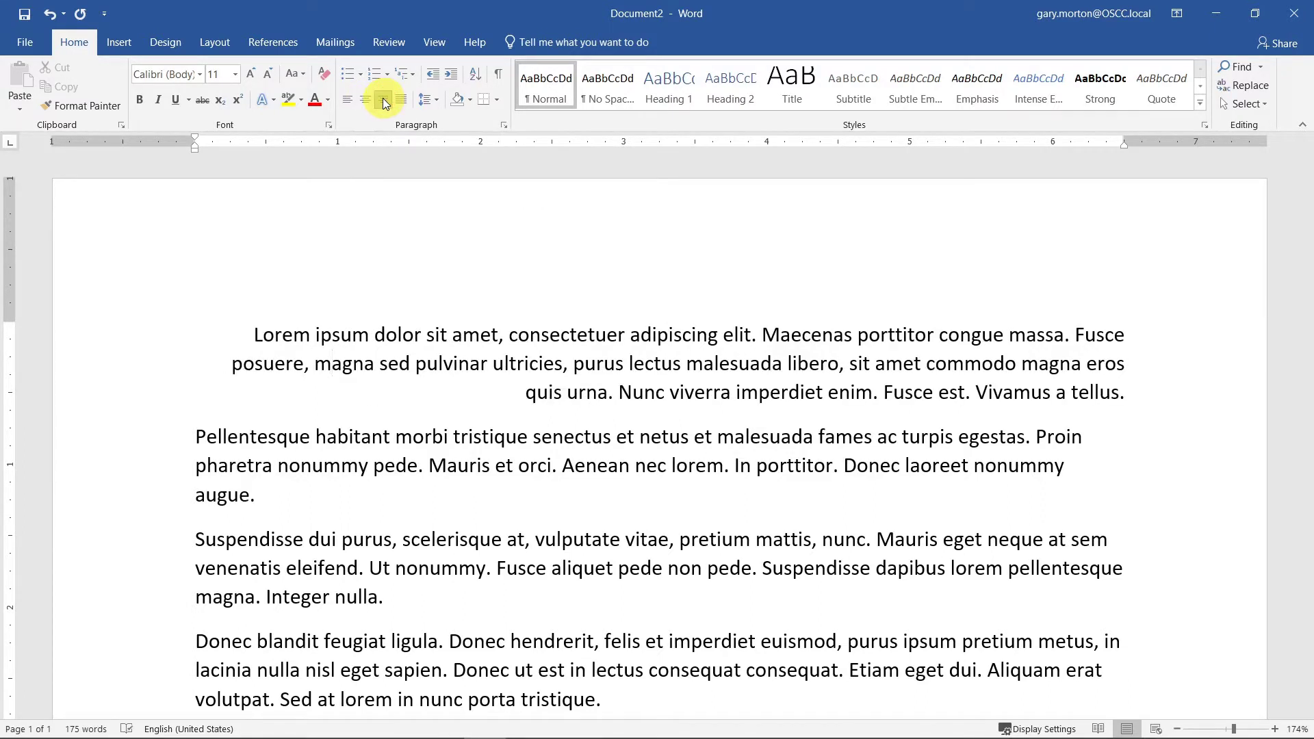
{"action": "left_click", "coordinate": [402, 101]}
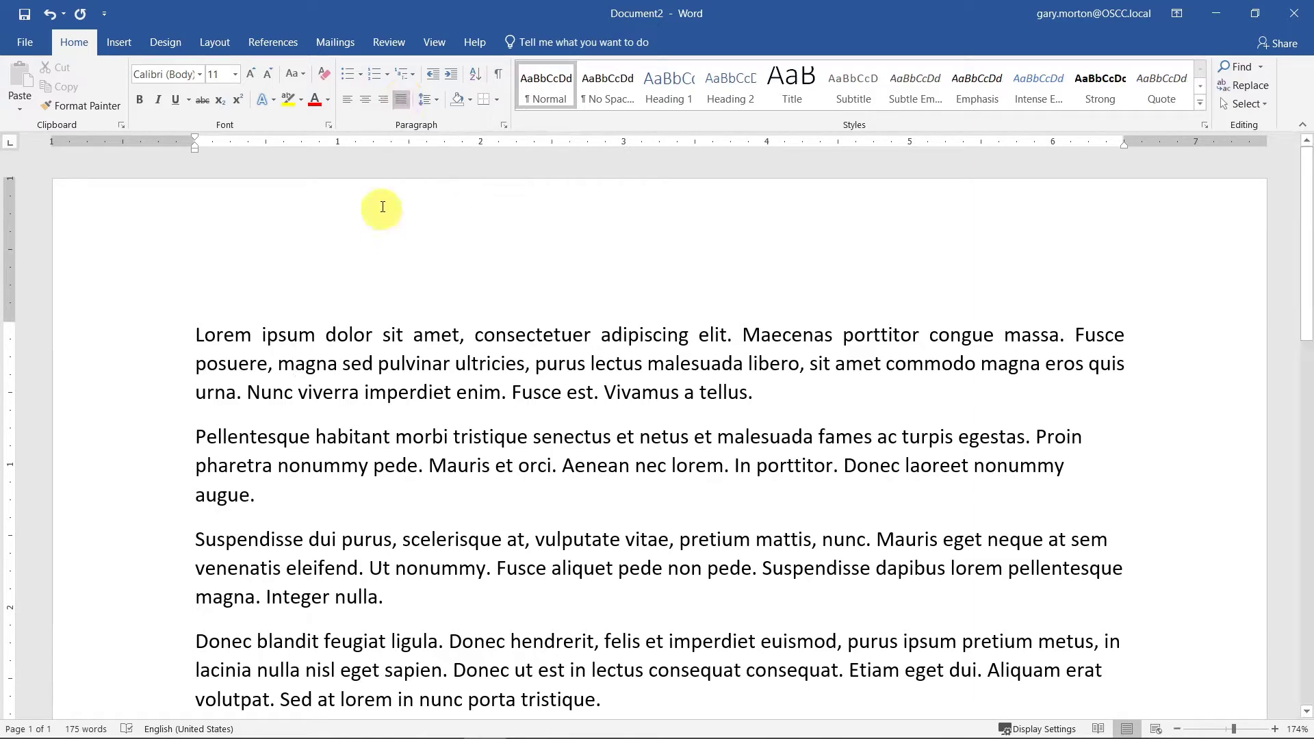
Set the first paragraph's line spacing to 1.5.
{"action": "left_click", "coordinate": [434, 96]}
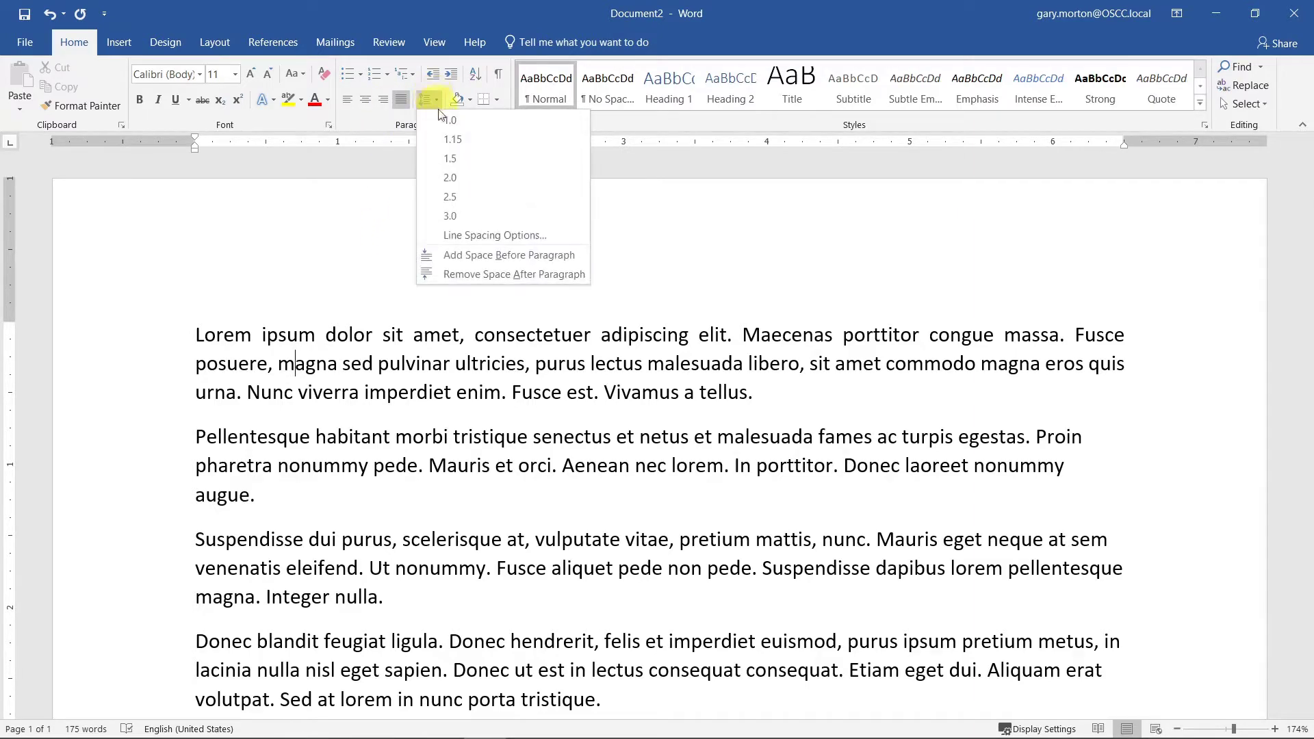
{"action": "left_click", "coordinate": [454, 159]}
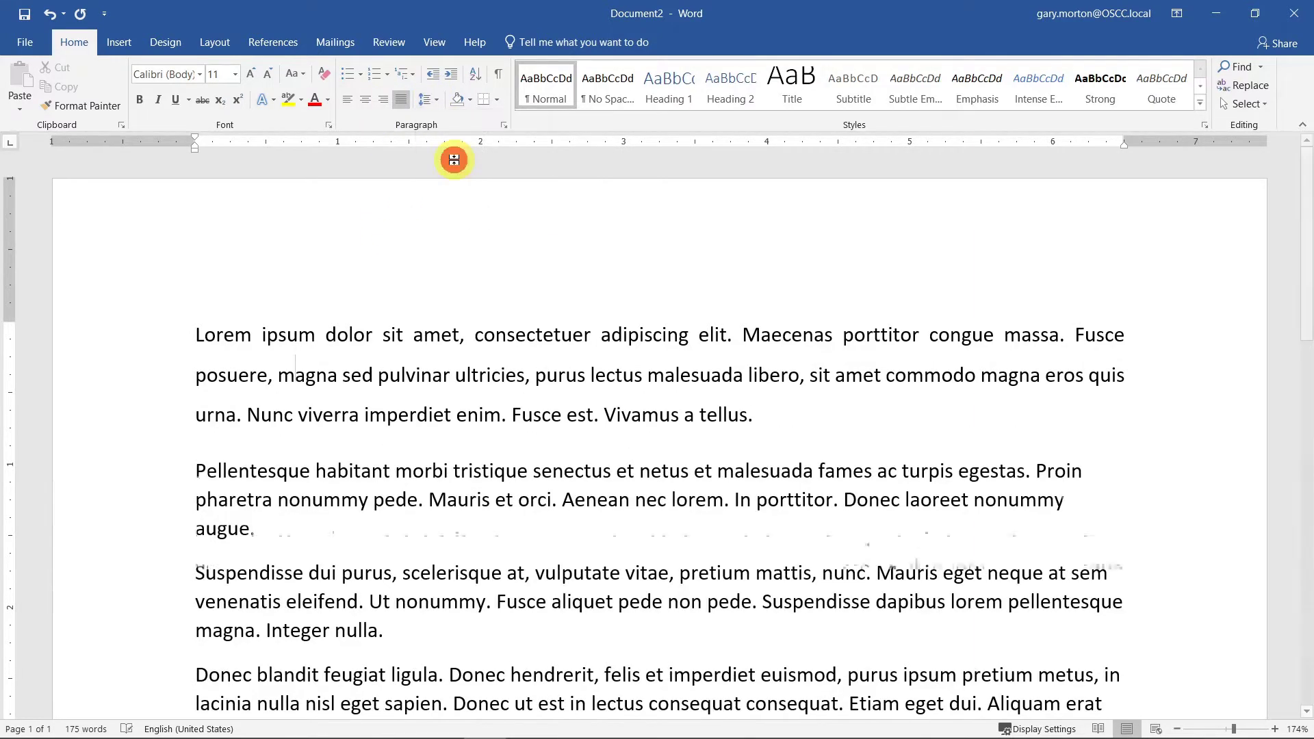
{"action": "left_click", "coordinate": [430, 100]}
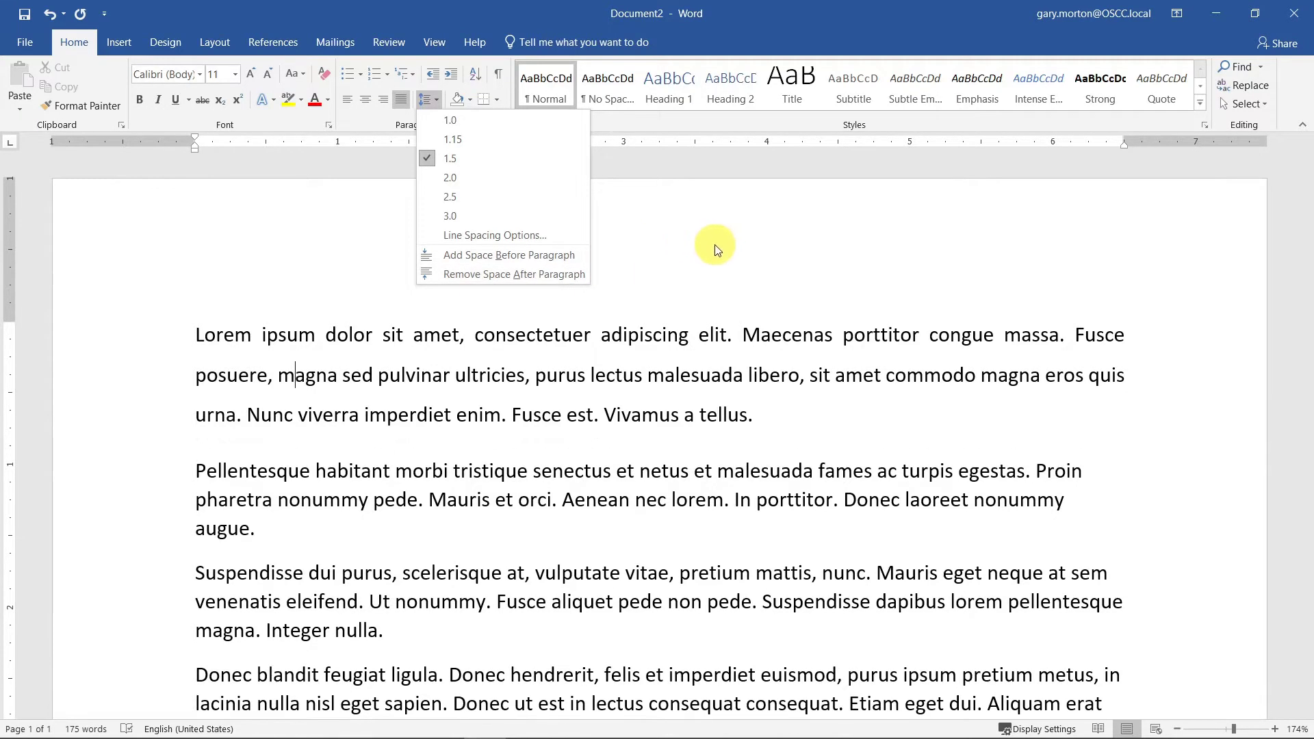
{"action": "left_click", "coordinate": [715, 244]}
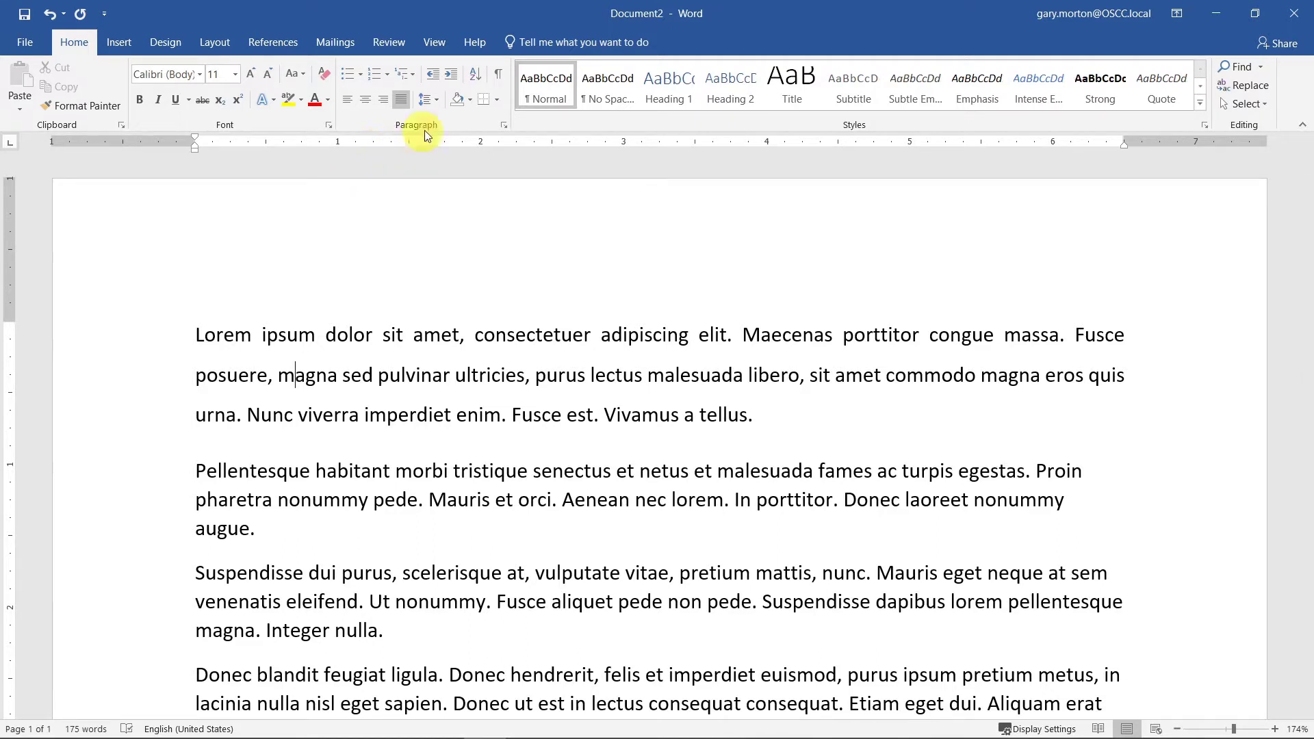
Give the first paragraph light blue theme-colour shading and outside borders.
{"action": "left_click", "coordinate": [470, 101]}
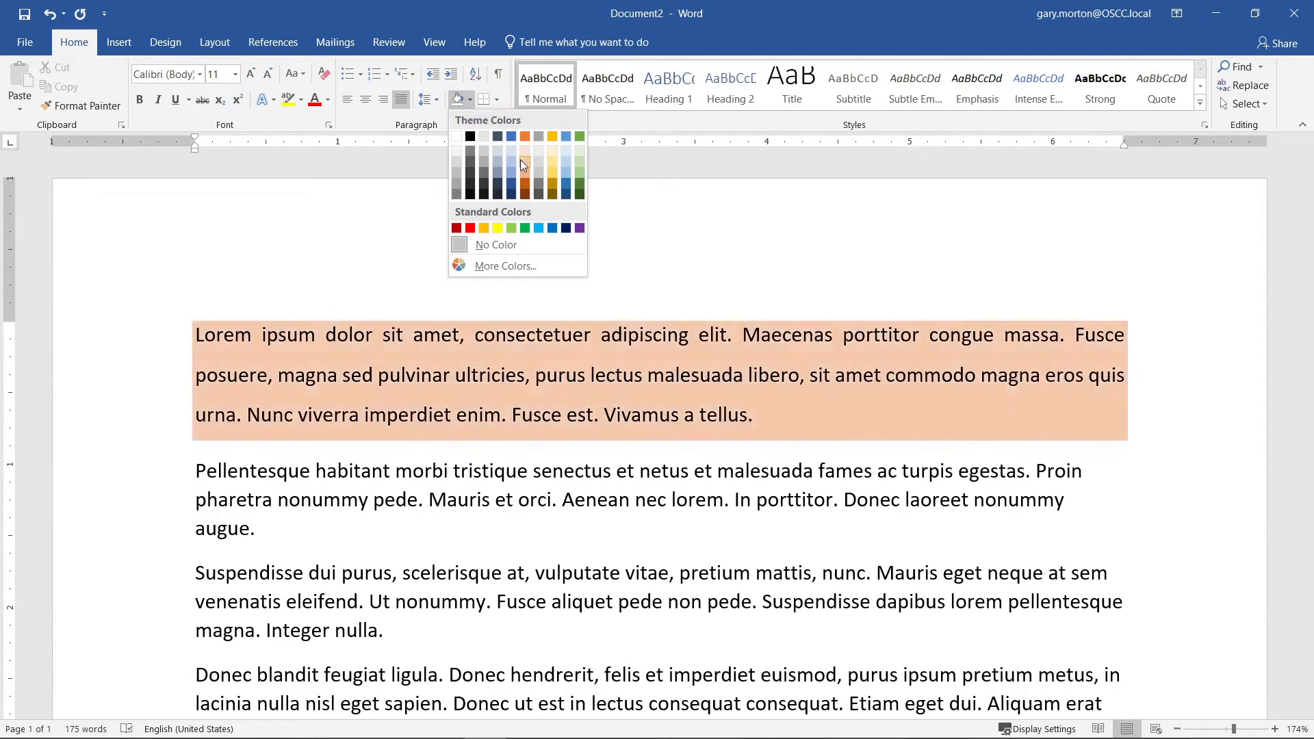
{"action": "left_click", "coordinate": [511, 169]}
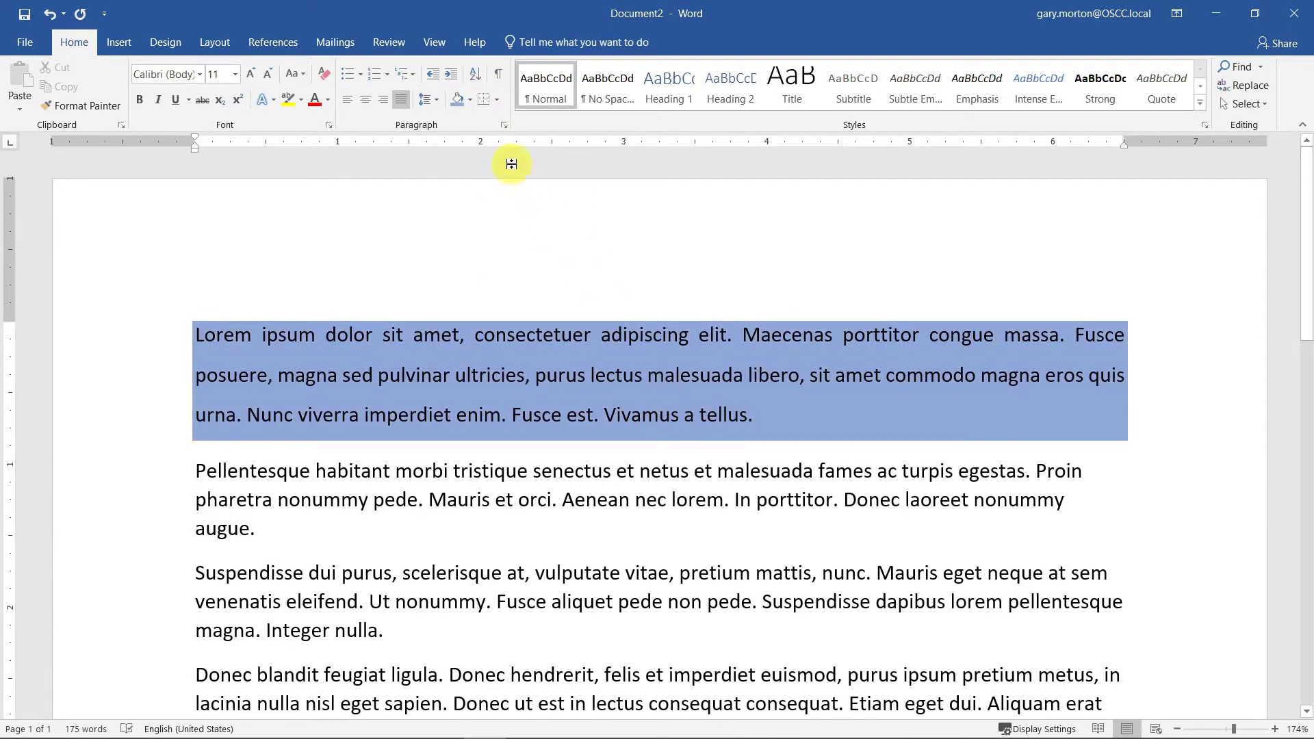
{"action": "left_click", "coordinate": [498, 100]}
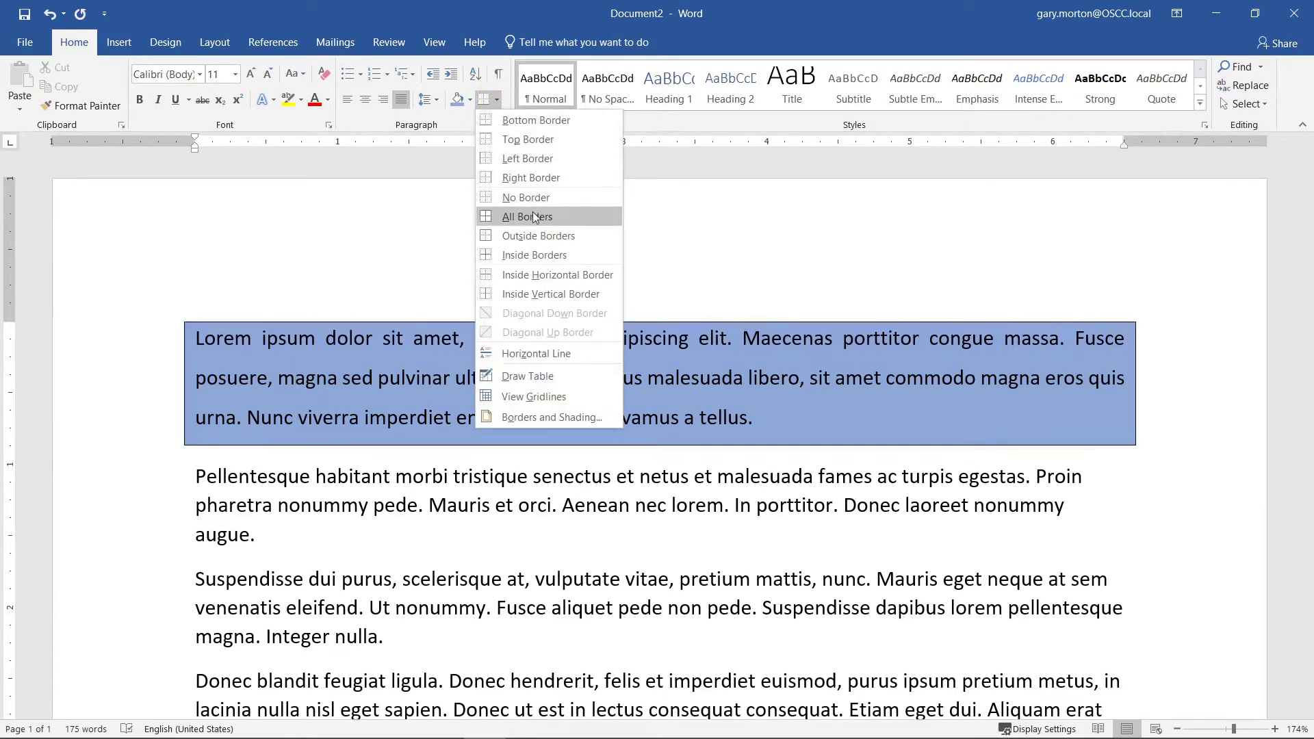
{"action": "left_click", "coordinate": [529, 237]}
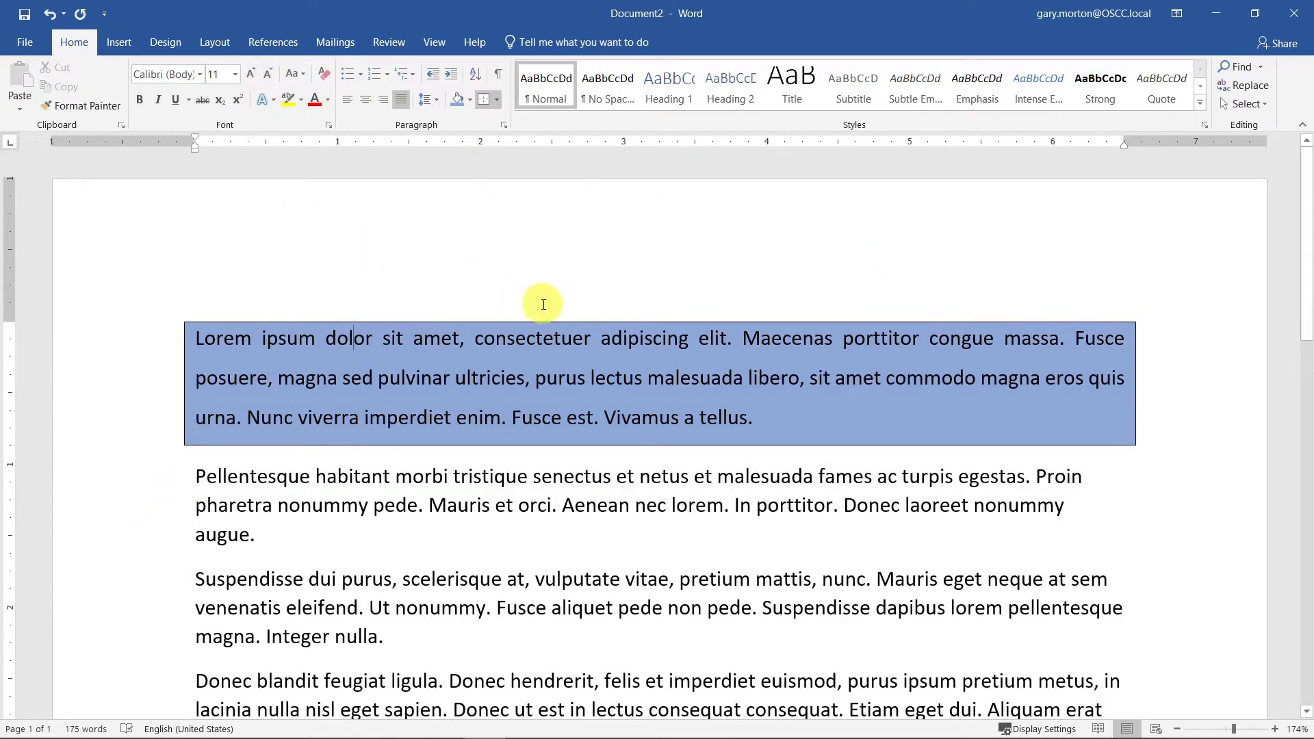
Copy the first paragraph's formatting to the second with Format Painter and apply All Borders to both shaded paragraphs.
{"action": "left_click", "coordinate": [278, 340]}
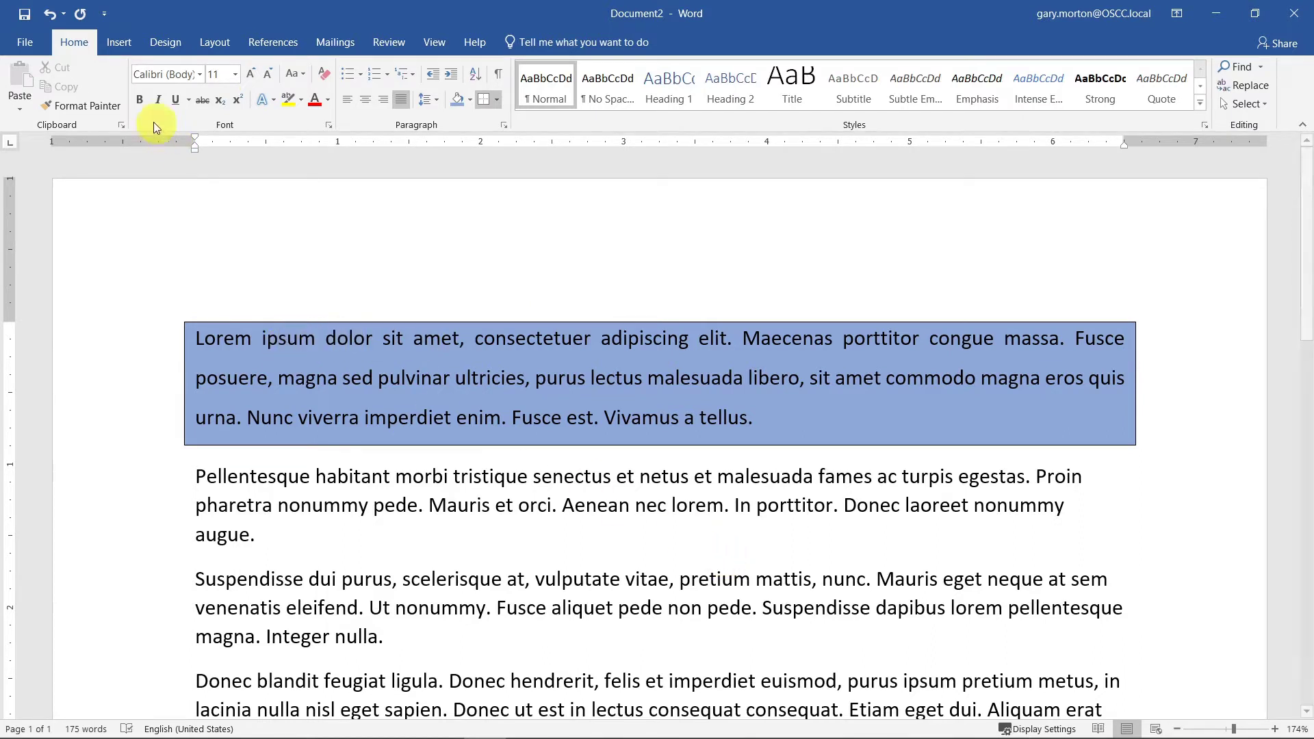
{"action": "left_click", "coordinate": [74, 105]}
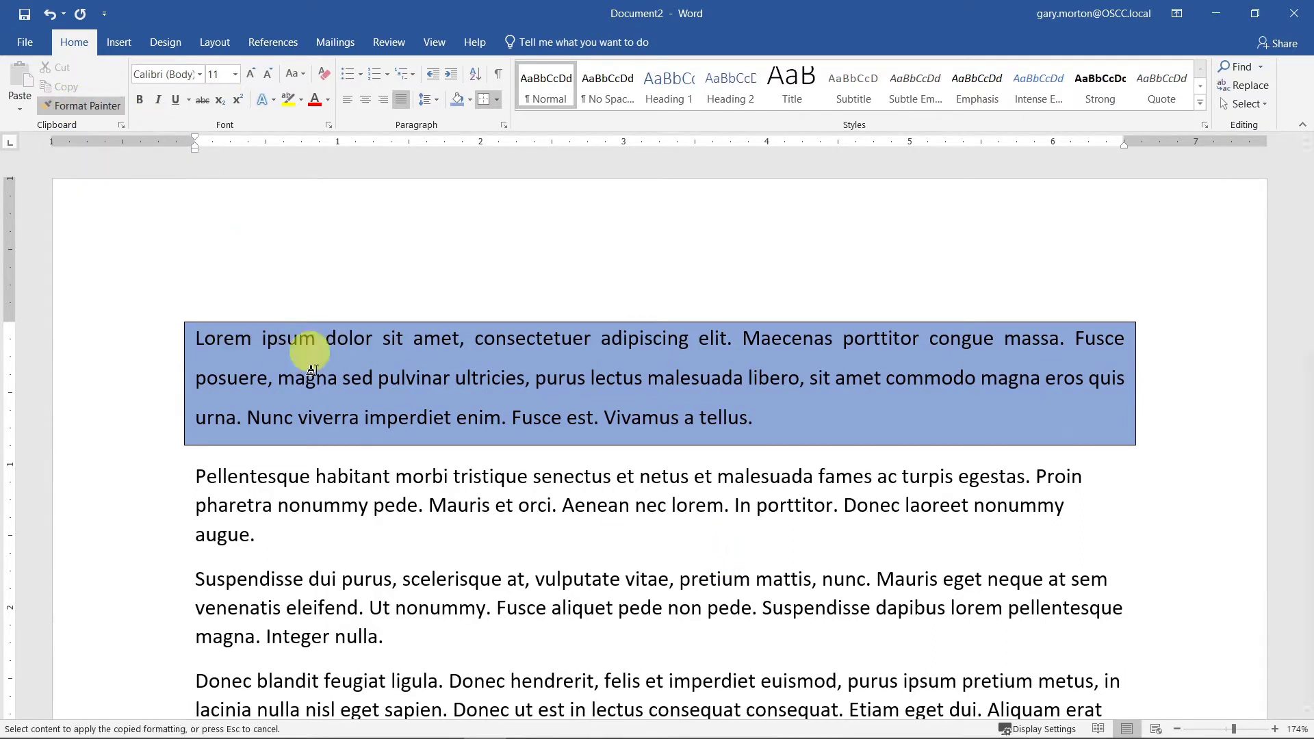
{"action": "left_click", "coordinate": [328, 477]}
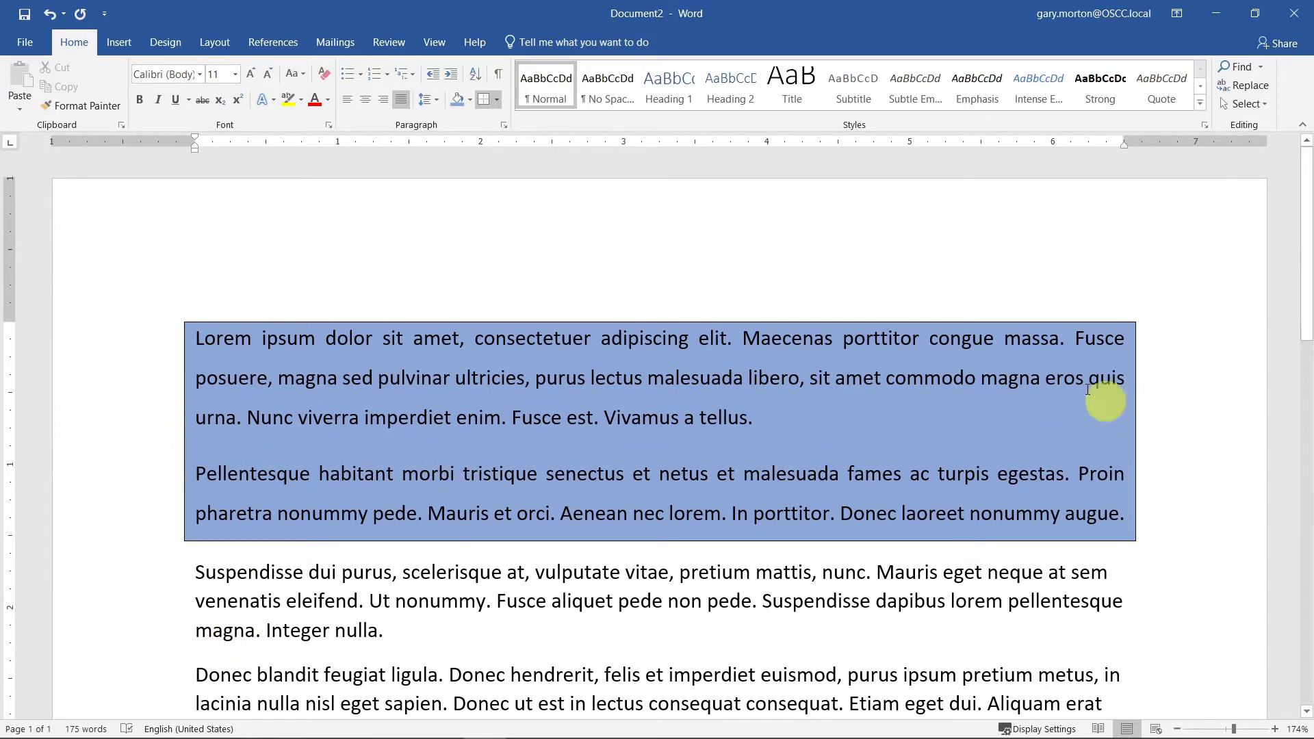
{"action": "left_click", "coordinate": [497, 101]}
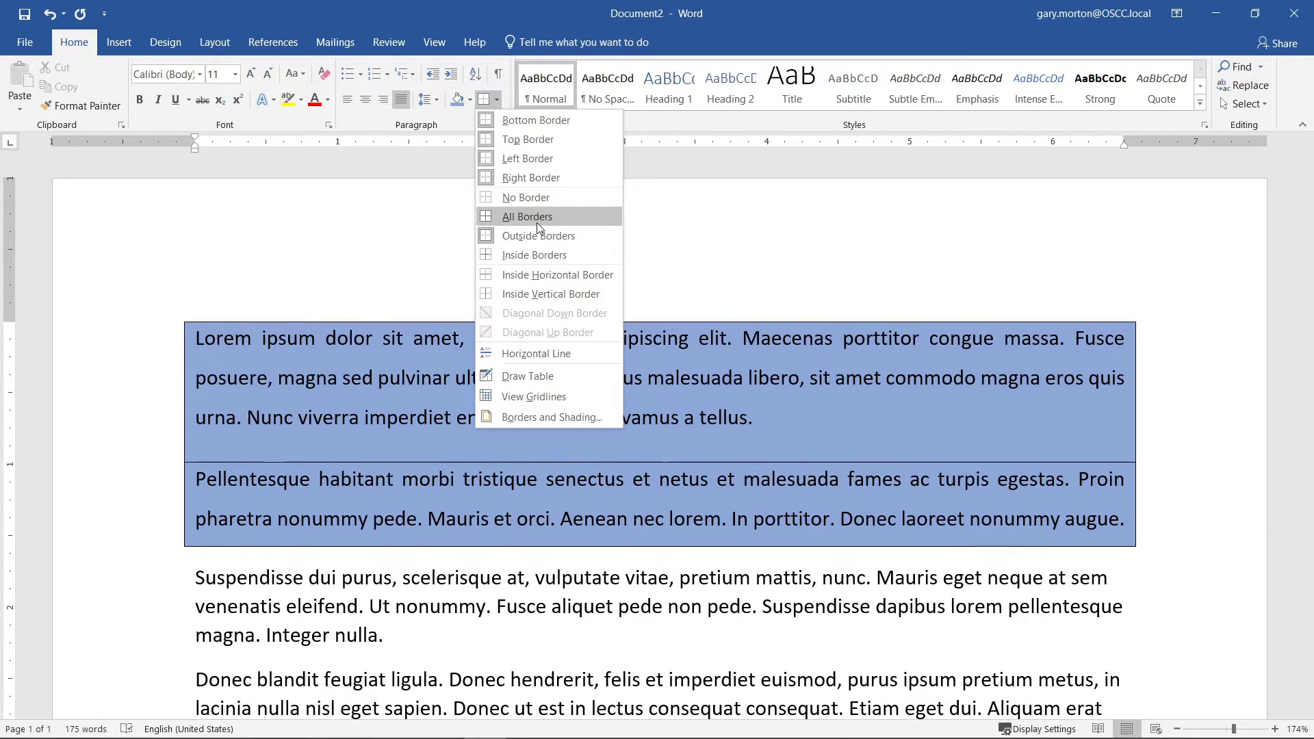
{"action": "left_click", "coordinate": [537, 223]}
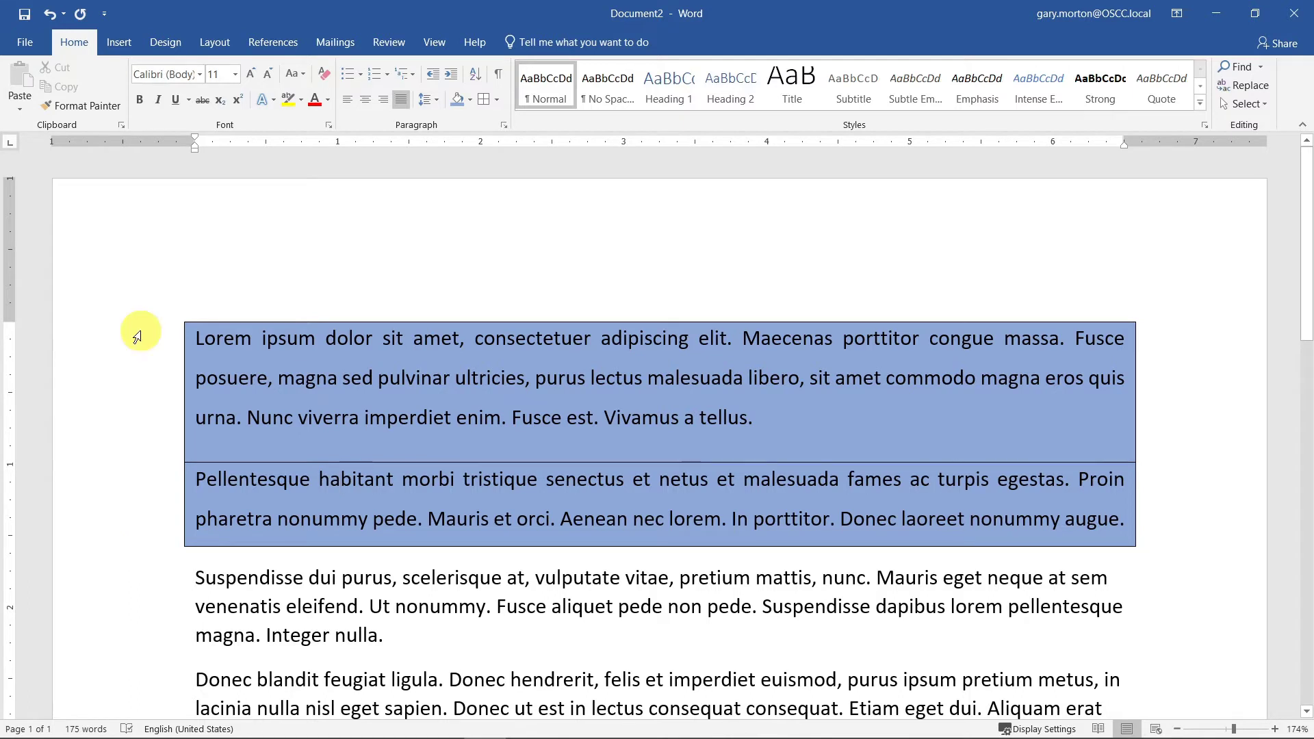
Show the document's formatting marks, and insert and remove a test tab after "enim" in the first paragraph.
{"action": "left_click", "coordinate": [503, 76]}
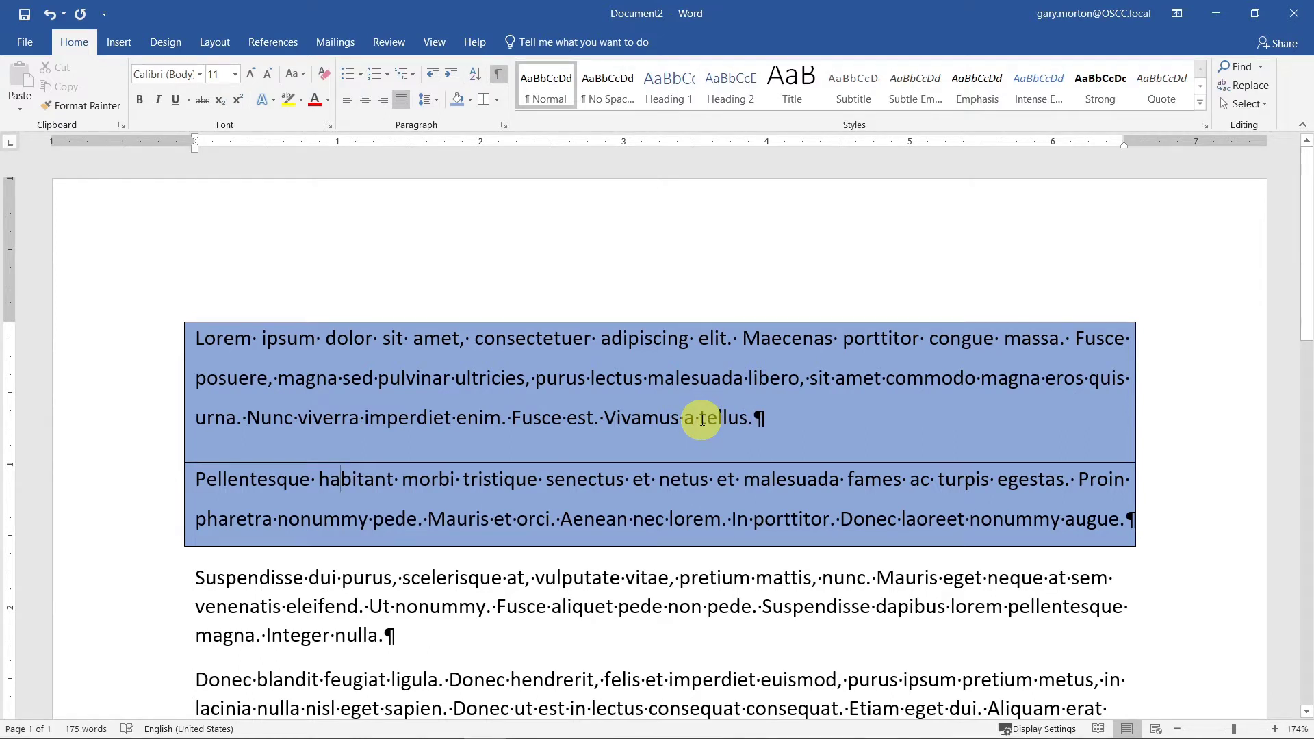
{"action": "left_click", "coordinate": [502, 417]}
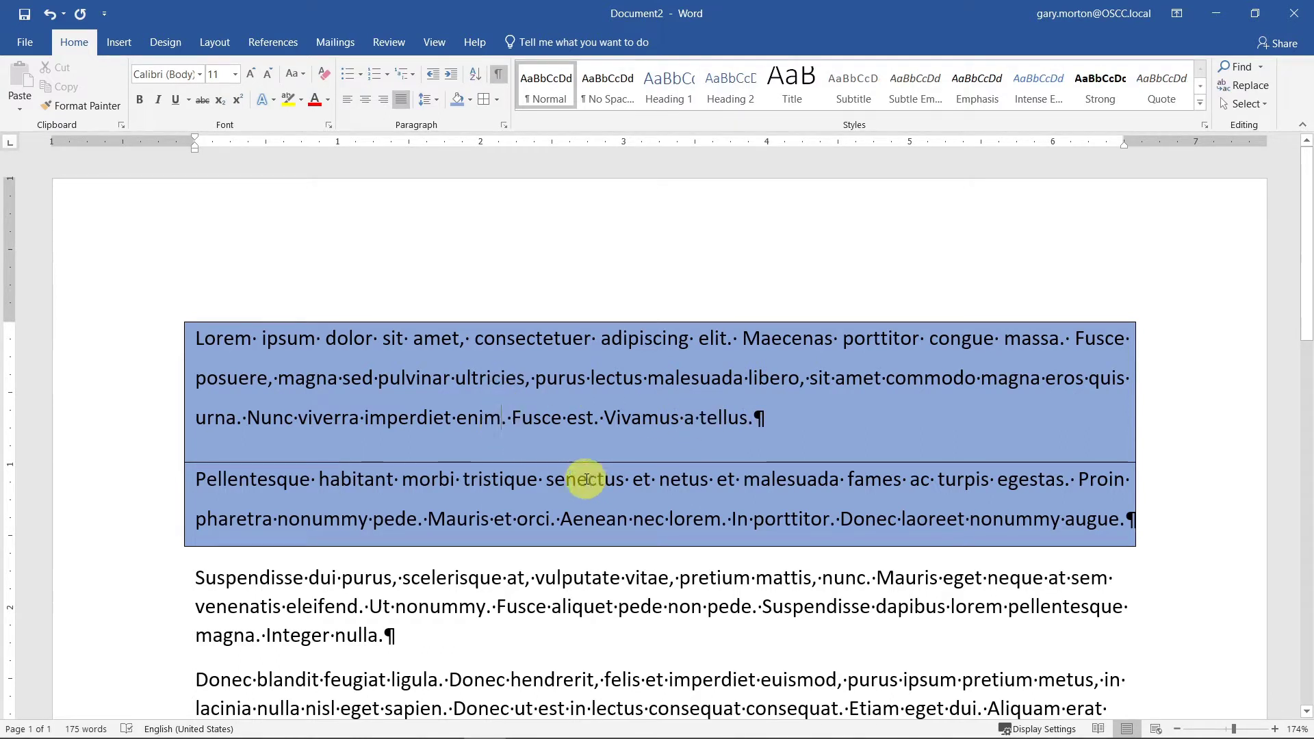
{"action": "key", "text": "Tab"}
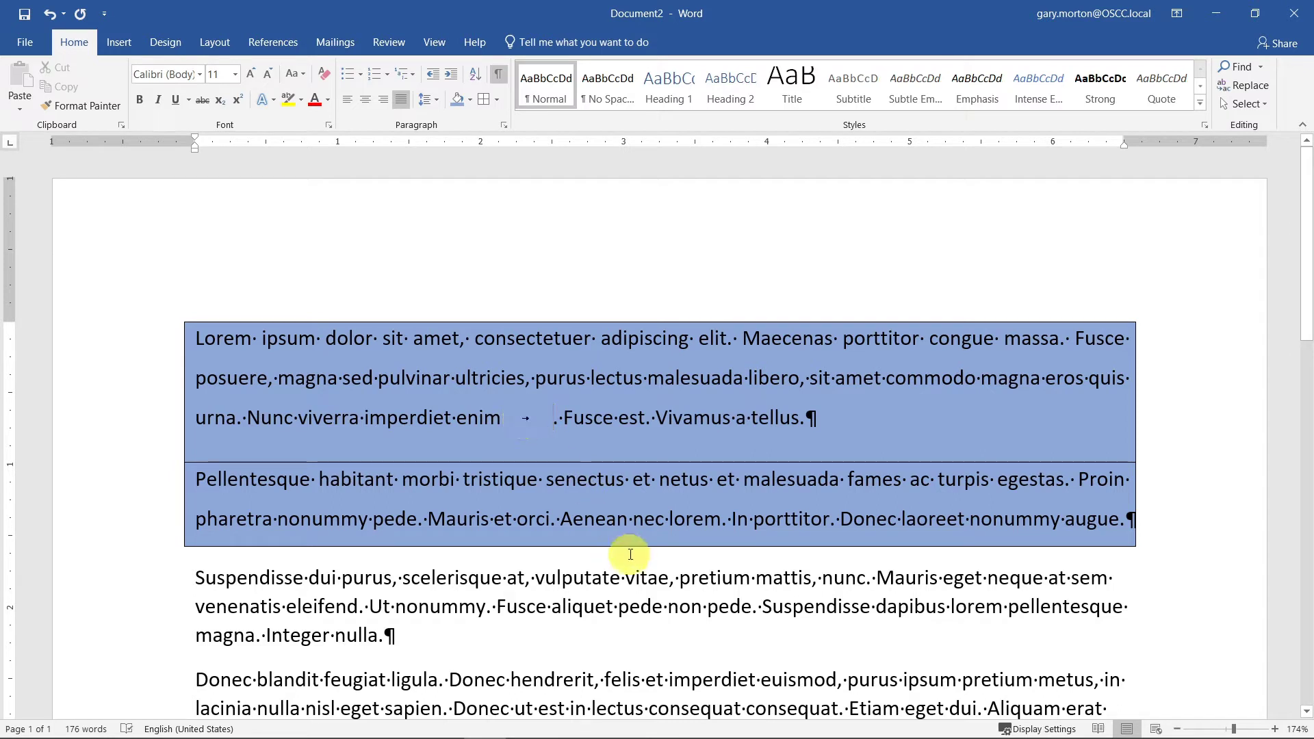
{"action": "key", "text": "BackSpace"}
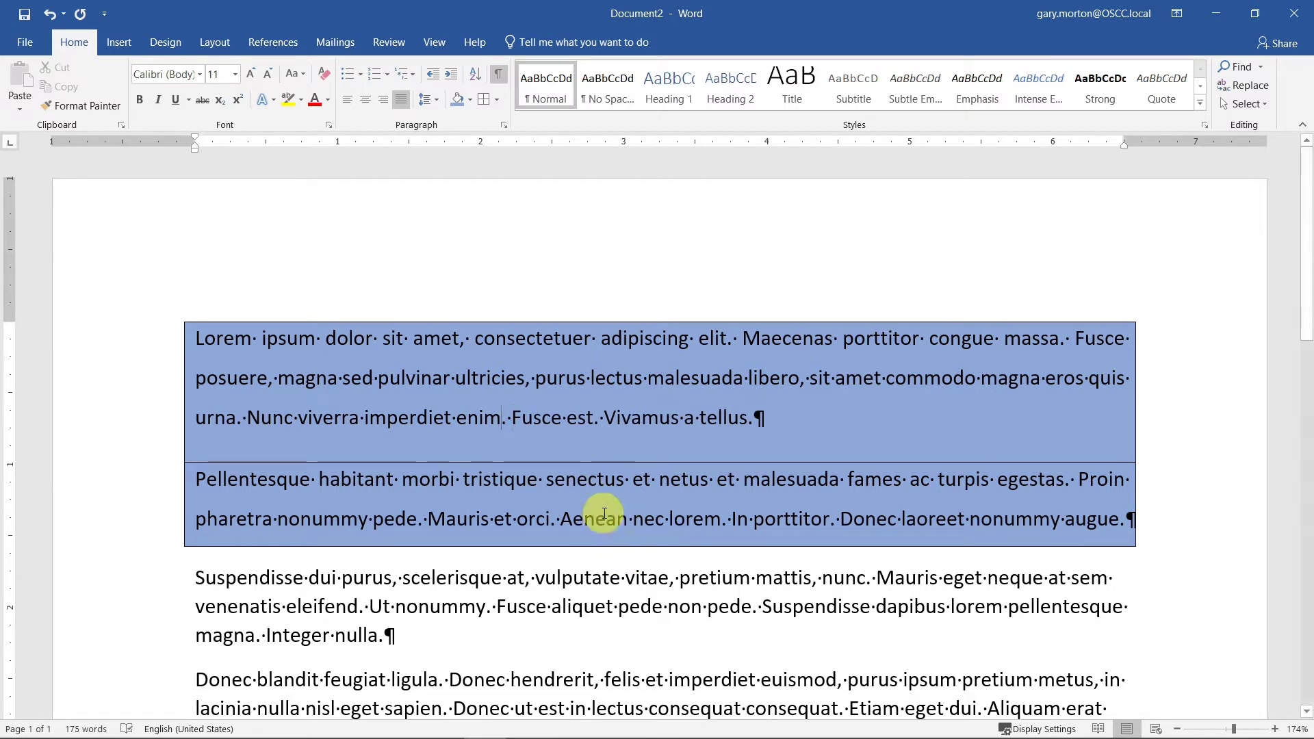
{"action": "left_click", "coordinate": [806, 417]}
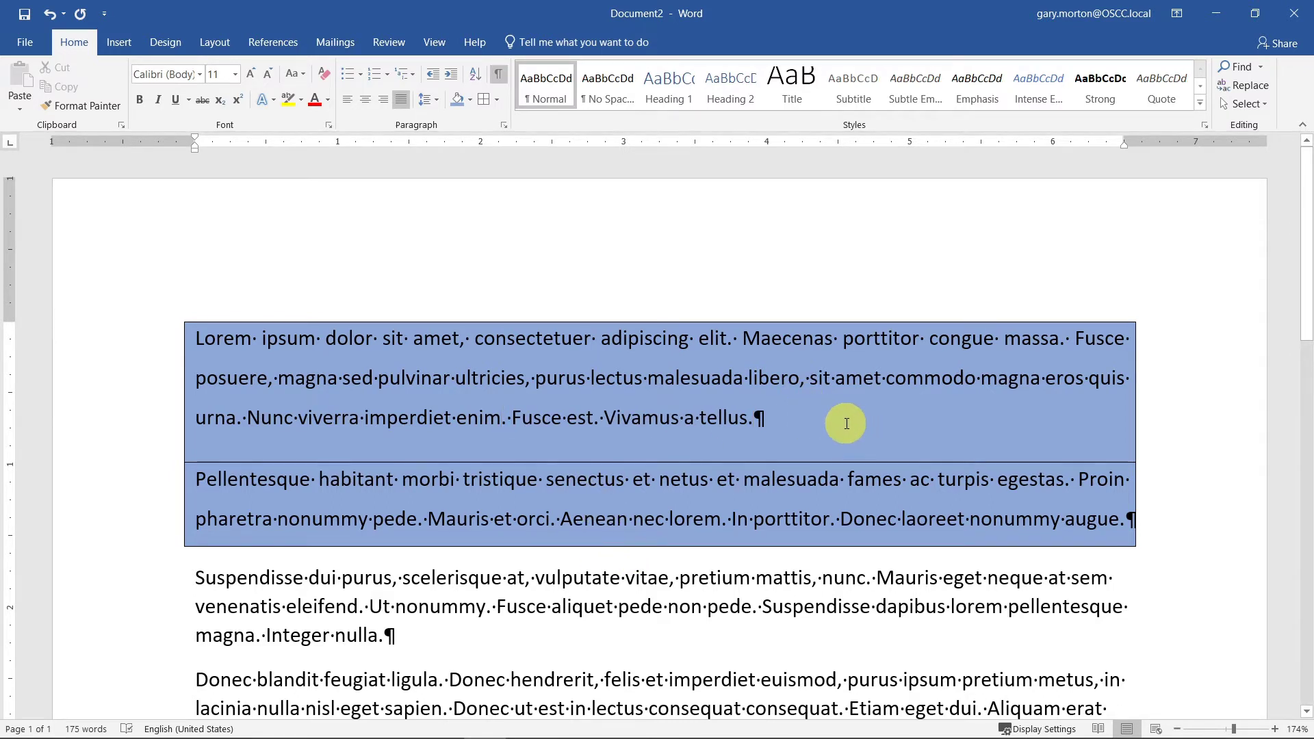
Increase the left indent of the "Suspendisse" paragraph by one level and decrease it back again.
{"action": "scroll", "coordinate": [598, 436], "scroll_direction": "down", "scroll_amount": 3}
{"action": "left_click", "coordinate": [598, 436]}
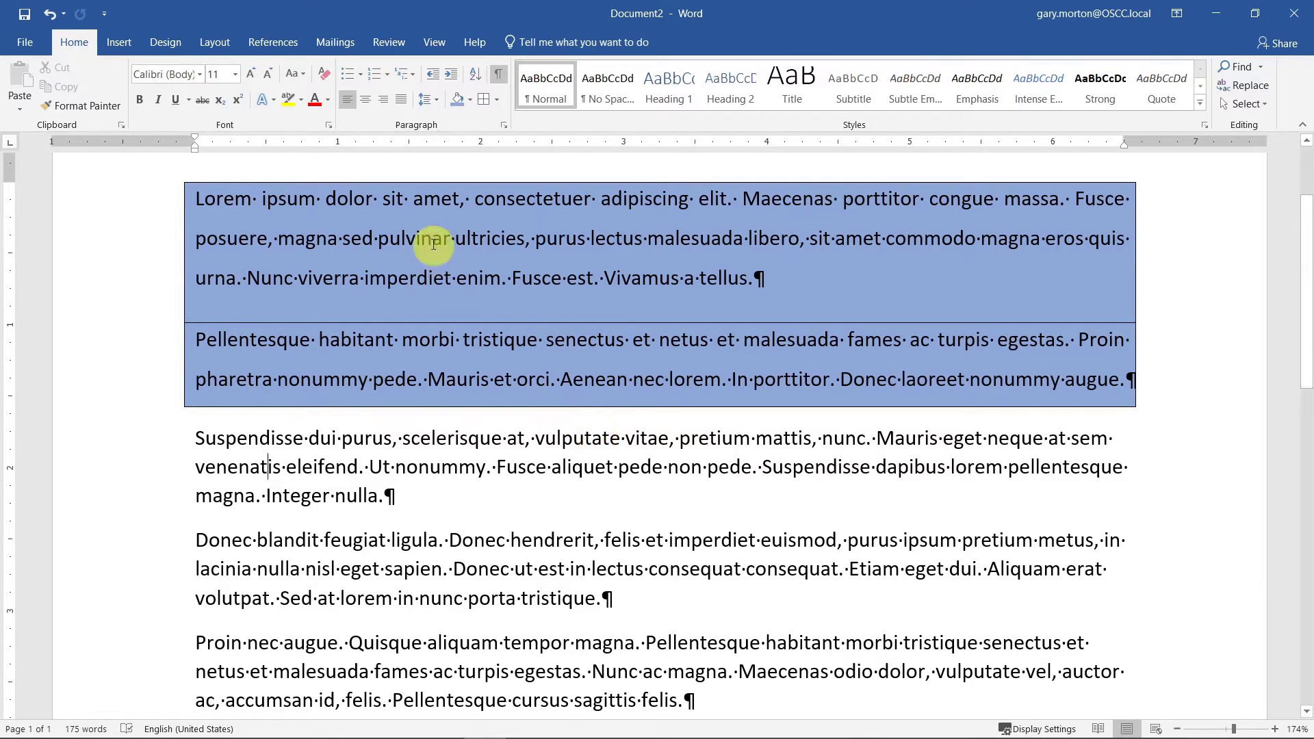
{"action": "left_click", "coordinate": [454, 79]}
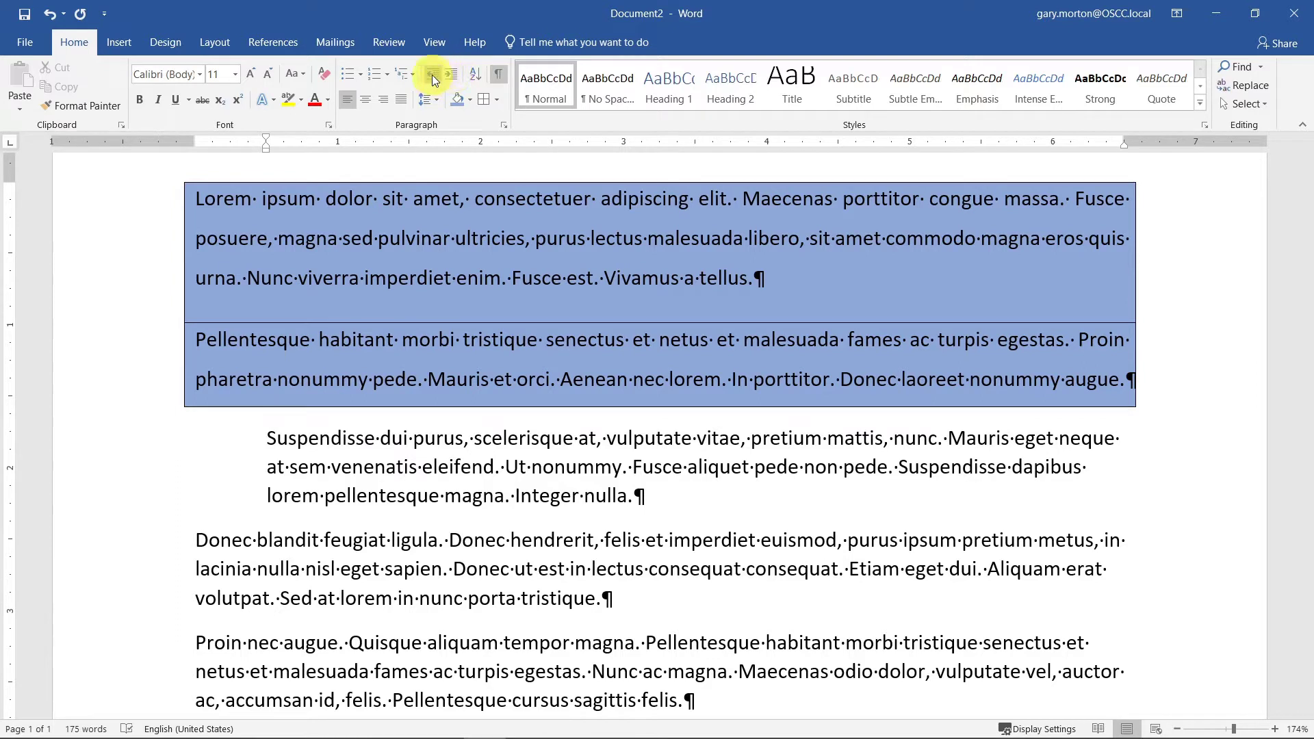
{"action": "left_click", "coordinate": [433, 76]}
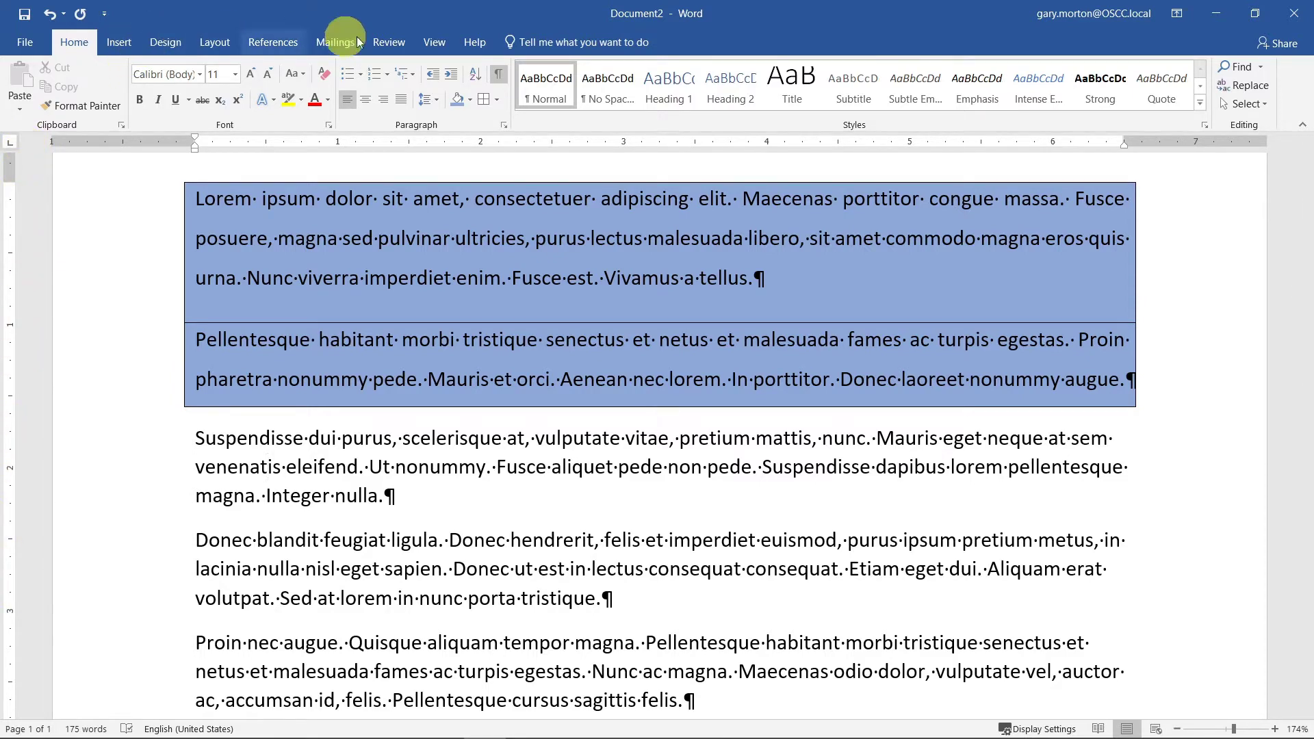
Adjust the "Suspendisse" paragraph's first-line and hanging indents on the ruler, and bring its right indent in to 5.5 inches.
{"action": "left_click", "coordinate": [440, 39]}
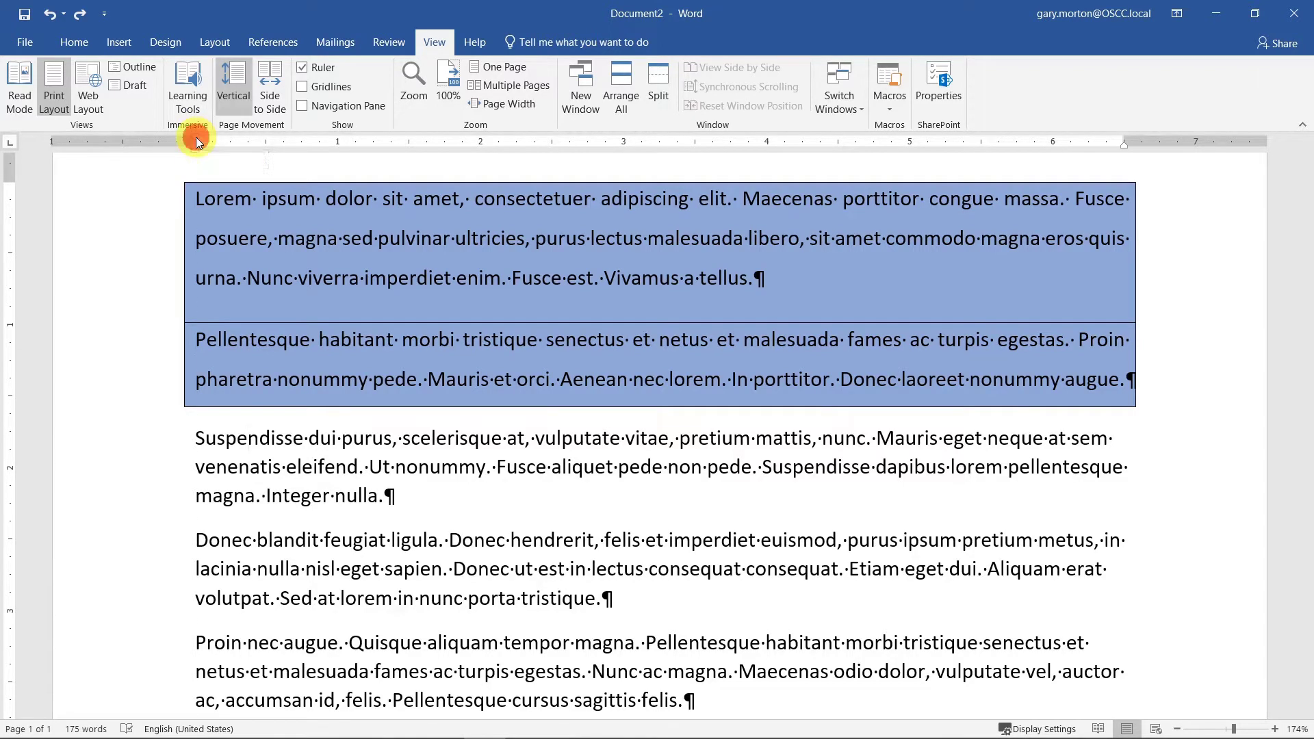
{"action": "left_click_drag", "start_coordinate": [197, 137], "coordinate": [237, 138]}
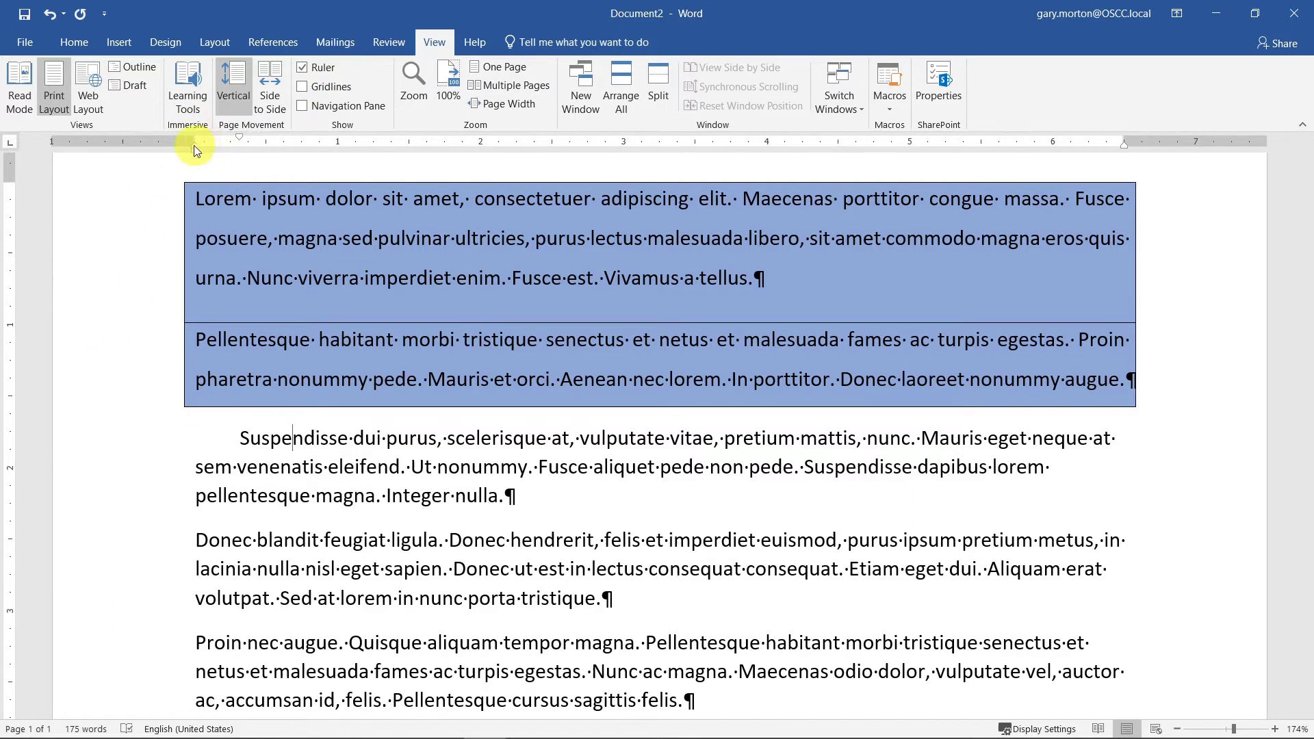
{"action": "left_click_drag", "start_coordinate": [195, 145], "coordinate": [264, 145]}
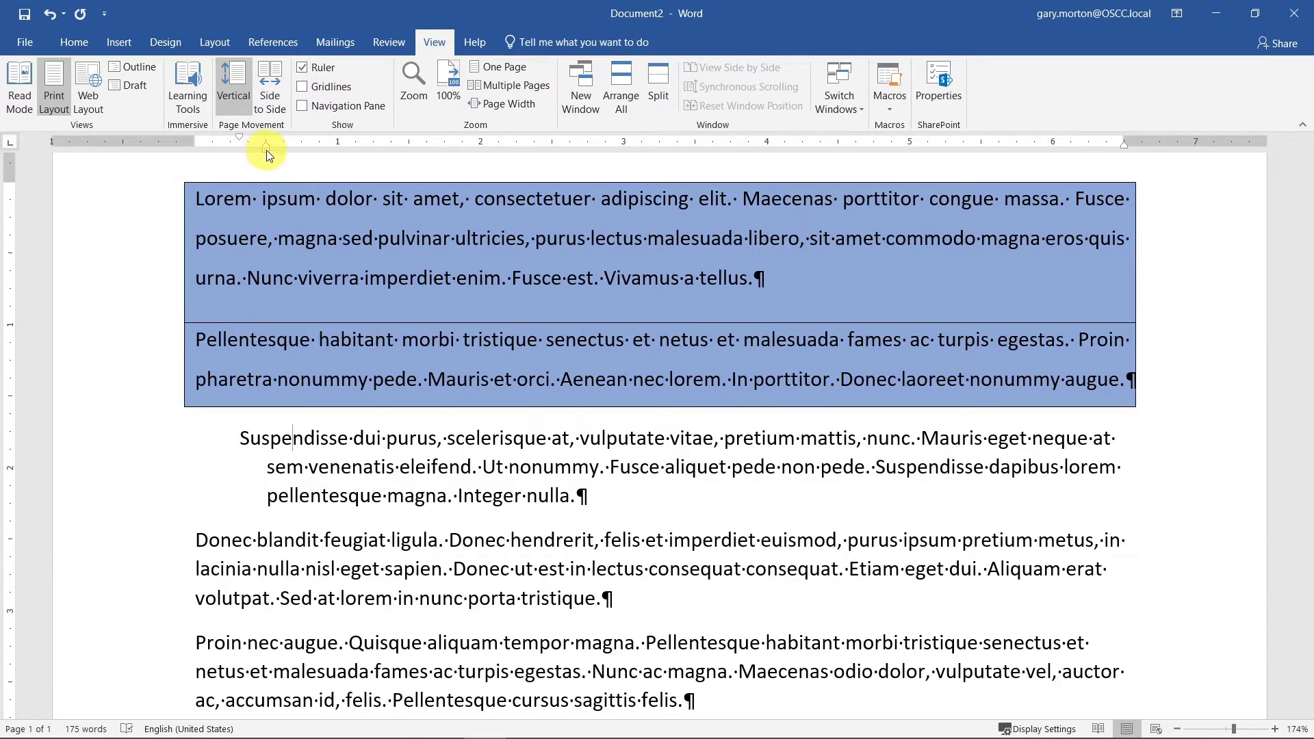
{"action": "left_click_drag", "start_coordinate": [266, 150], "coordinate": [223, 151]}
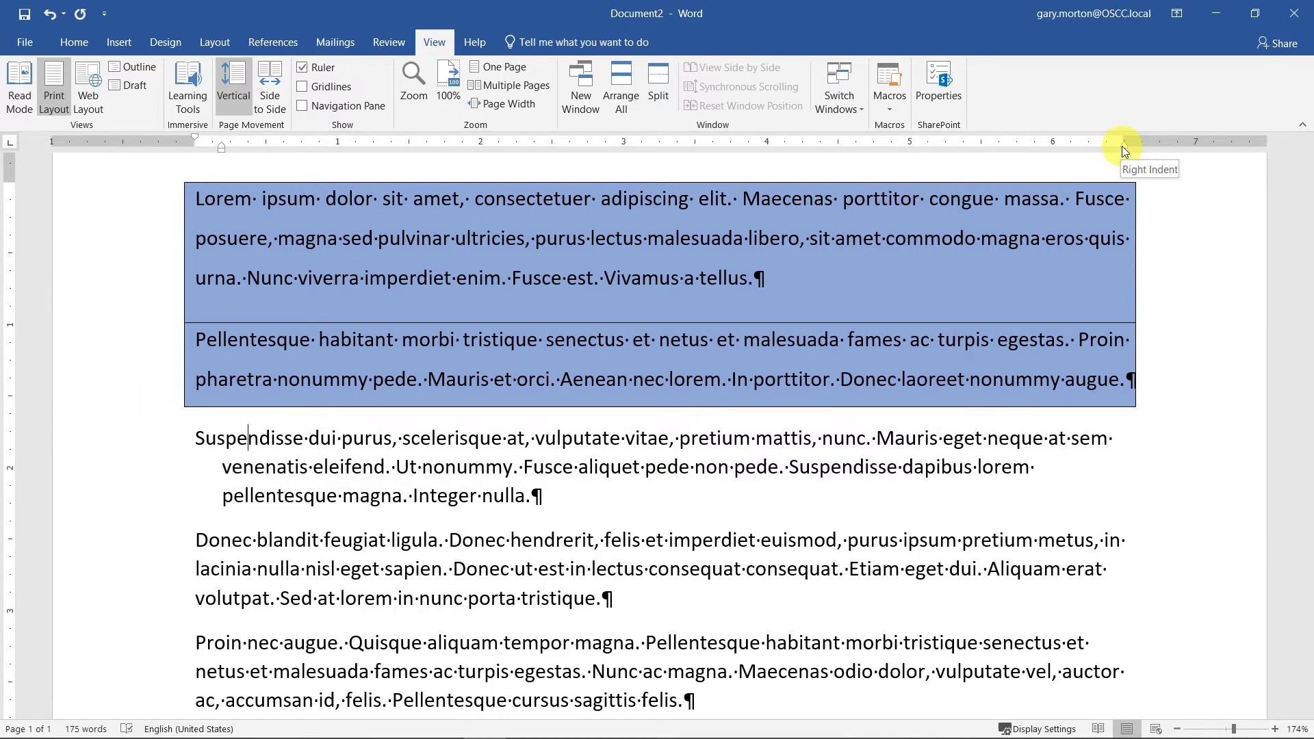
{"action": "left_click_drag", "start_coordinate": [1123, 146], "coordinate": [983, 152]}
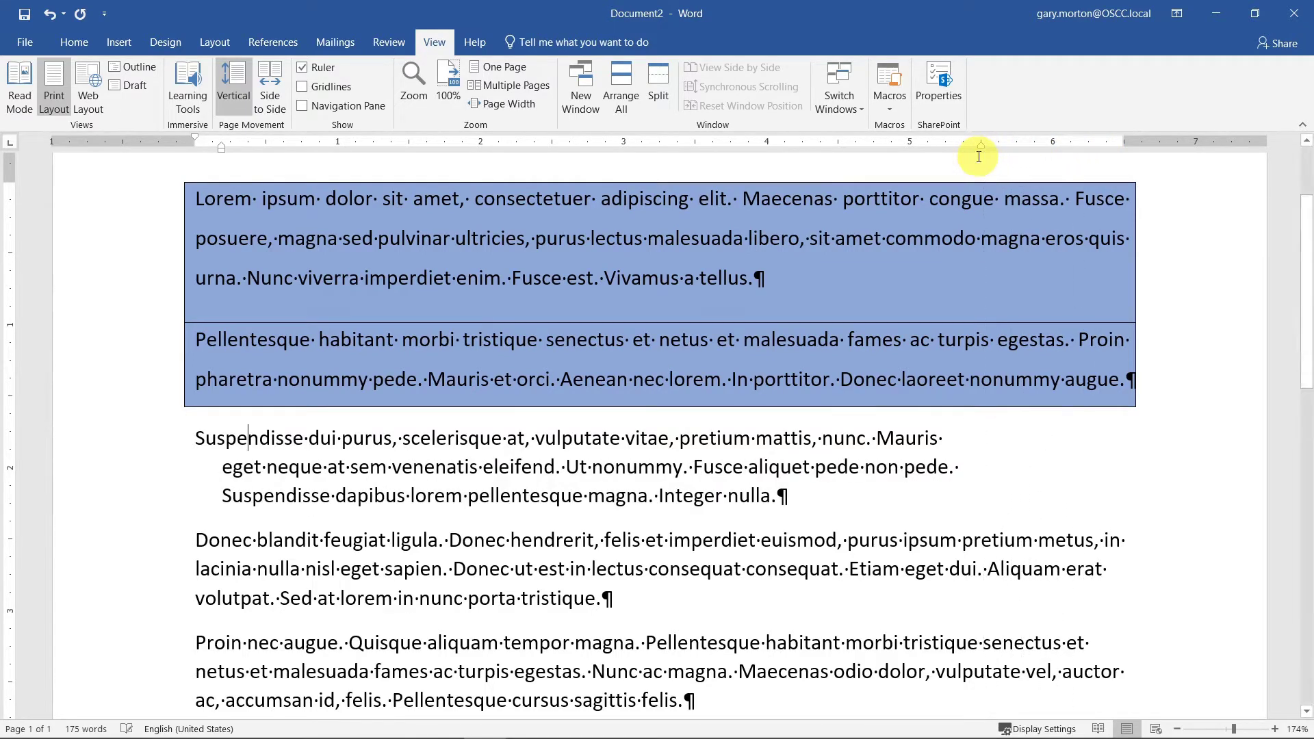
Check the left and right indent values of the "Suspendisse" paragraph in the layout settings.
{"action": "left_click", "coordinate": [74, 43]}
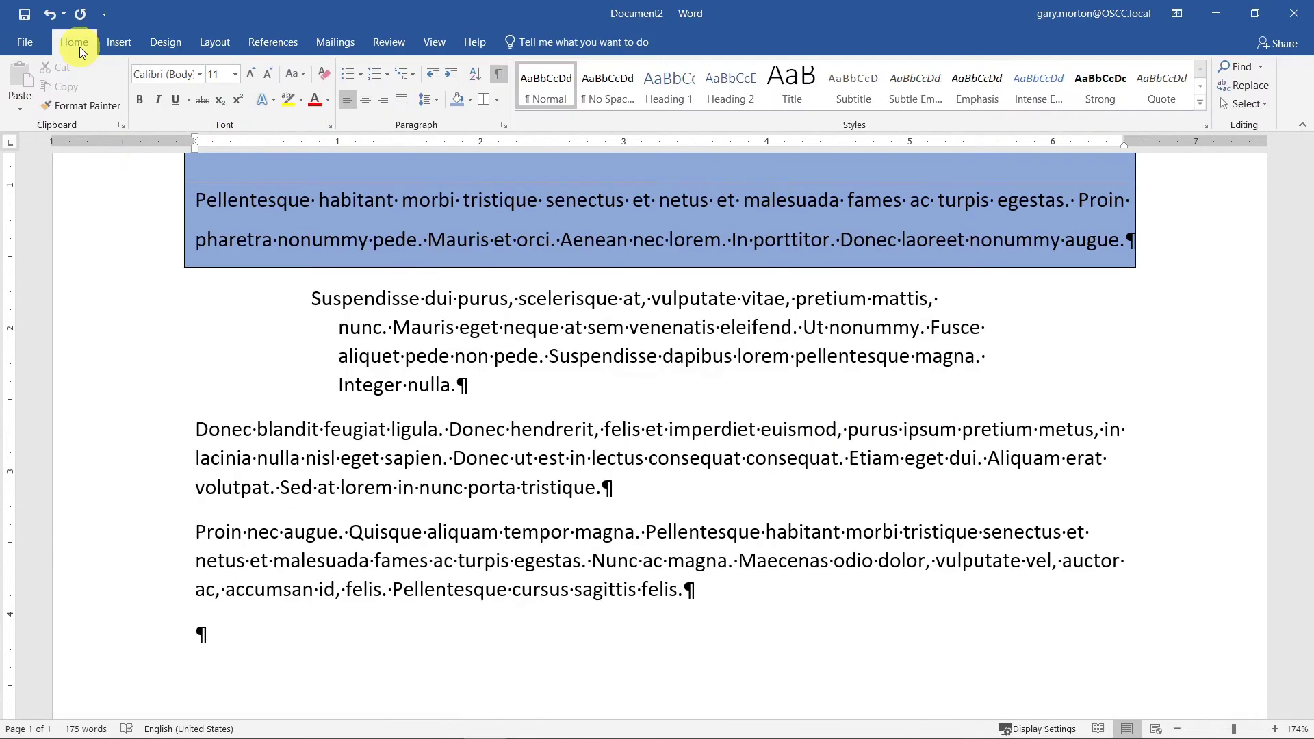
{"action": "left_click", "coordinate": [219, 42]}
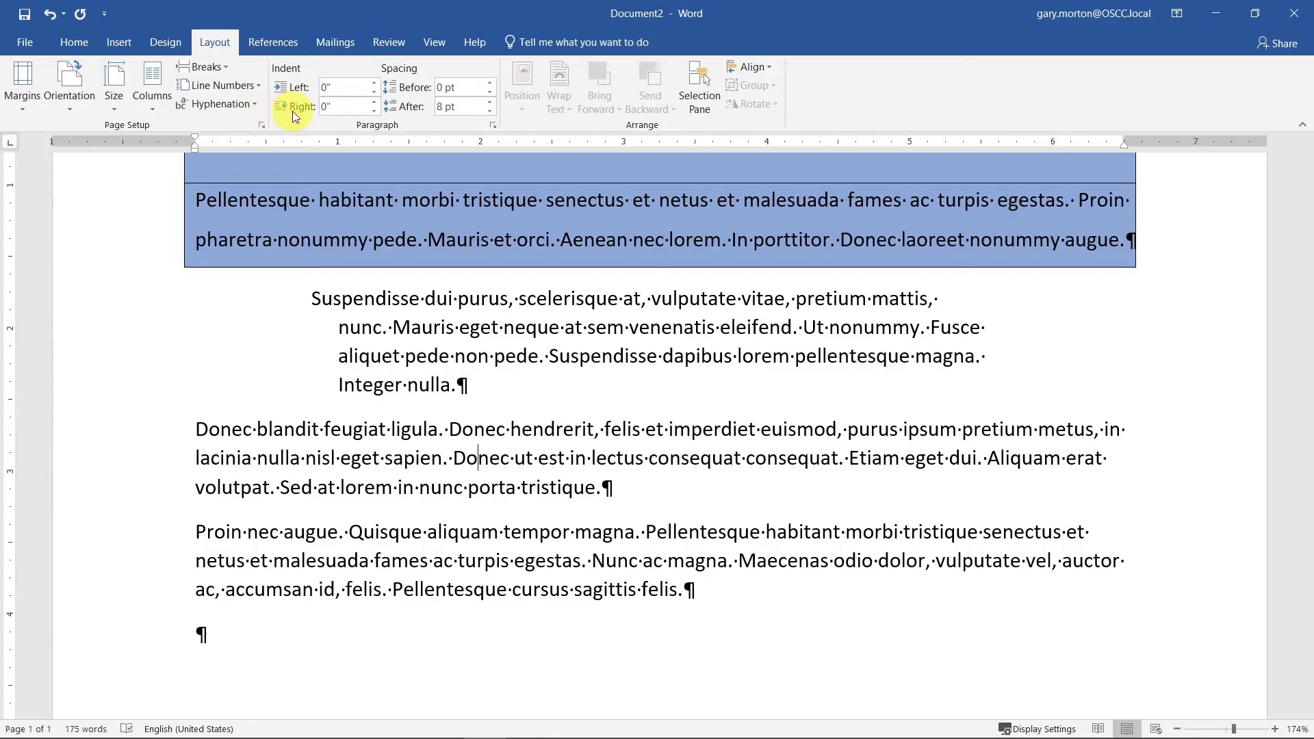
{"action": "left_click", "coordinate": [346, 312]}
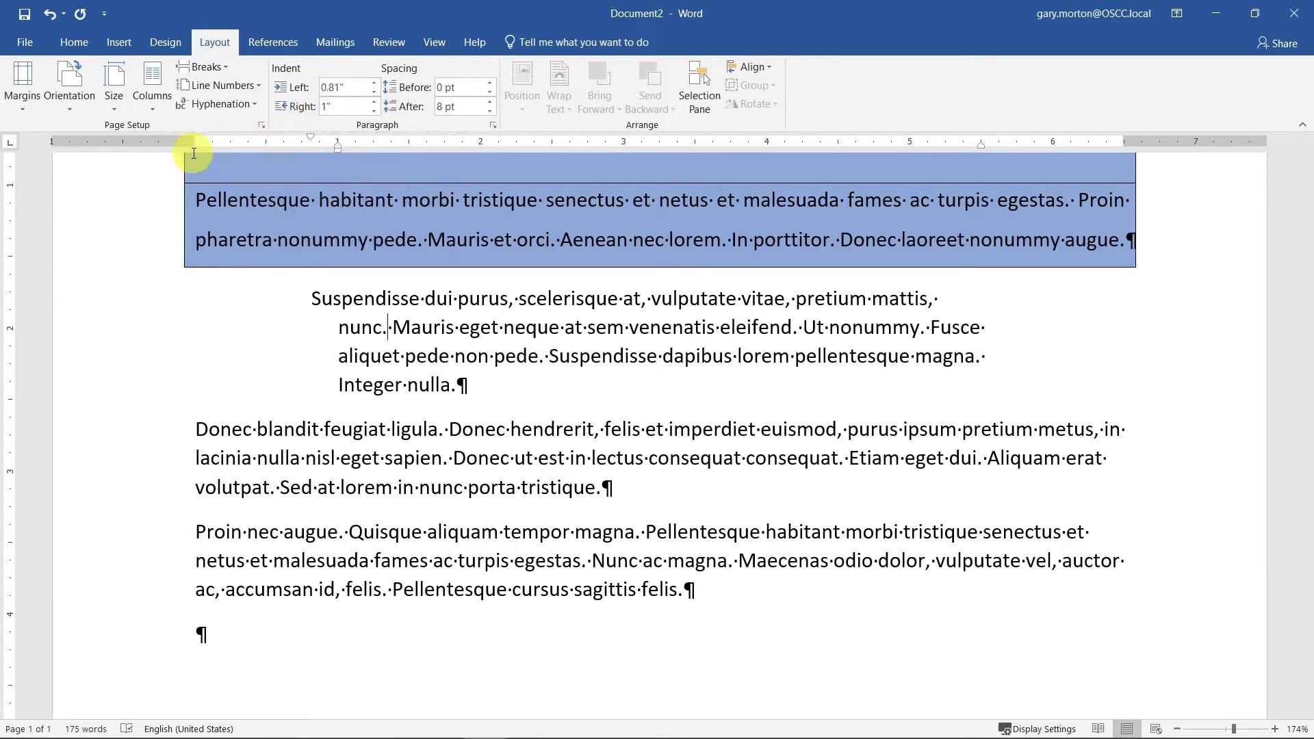
Move the "Suspendisse" paragraph's first-line indent to the 0.75-inch mark on the ruler and set the paragraph's spacing after to 36 pt.
{"action": "left_click_drag", "start_coordinate": [310, 139], "coordinate": [302, 141]}
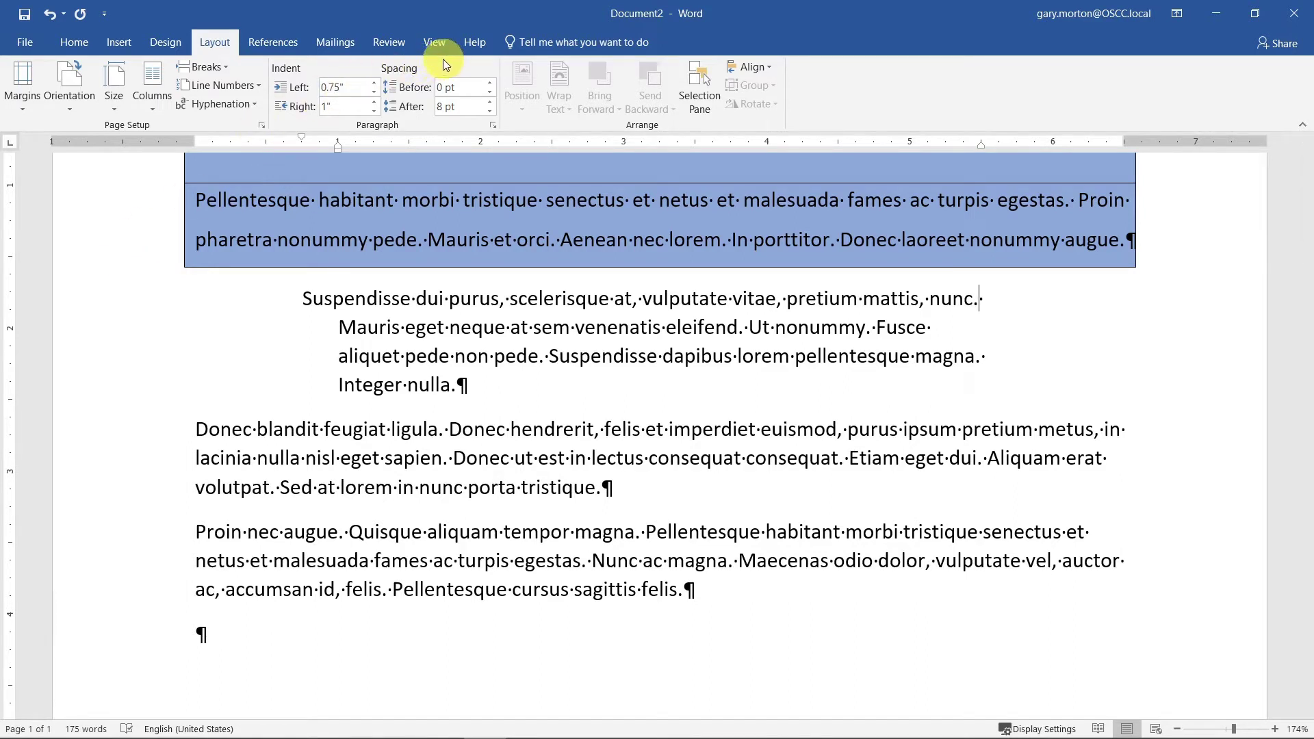
{"action": "left_click", "coordinate": [402, 376]}
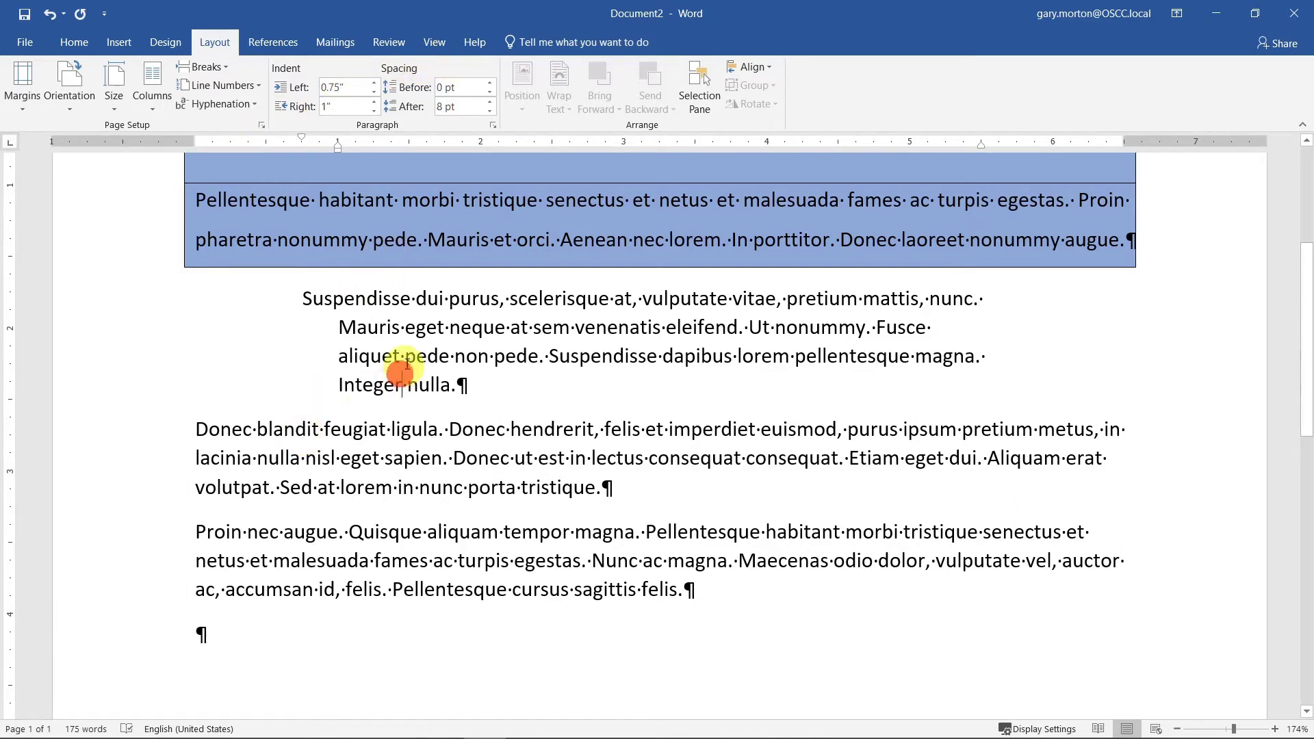
{"action": "left_click", "coordinate": [414, 356]}
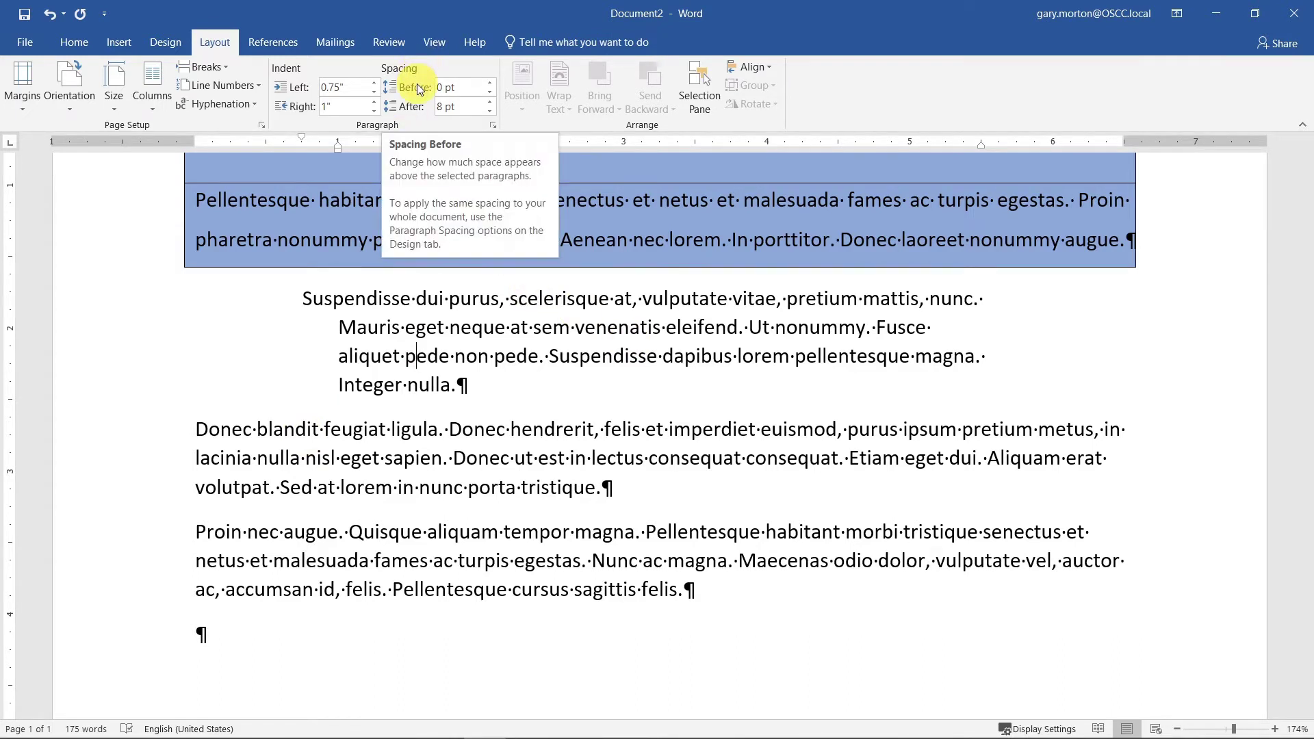
{"action": "left_click", "coordinate": [490, 103]}
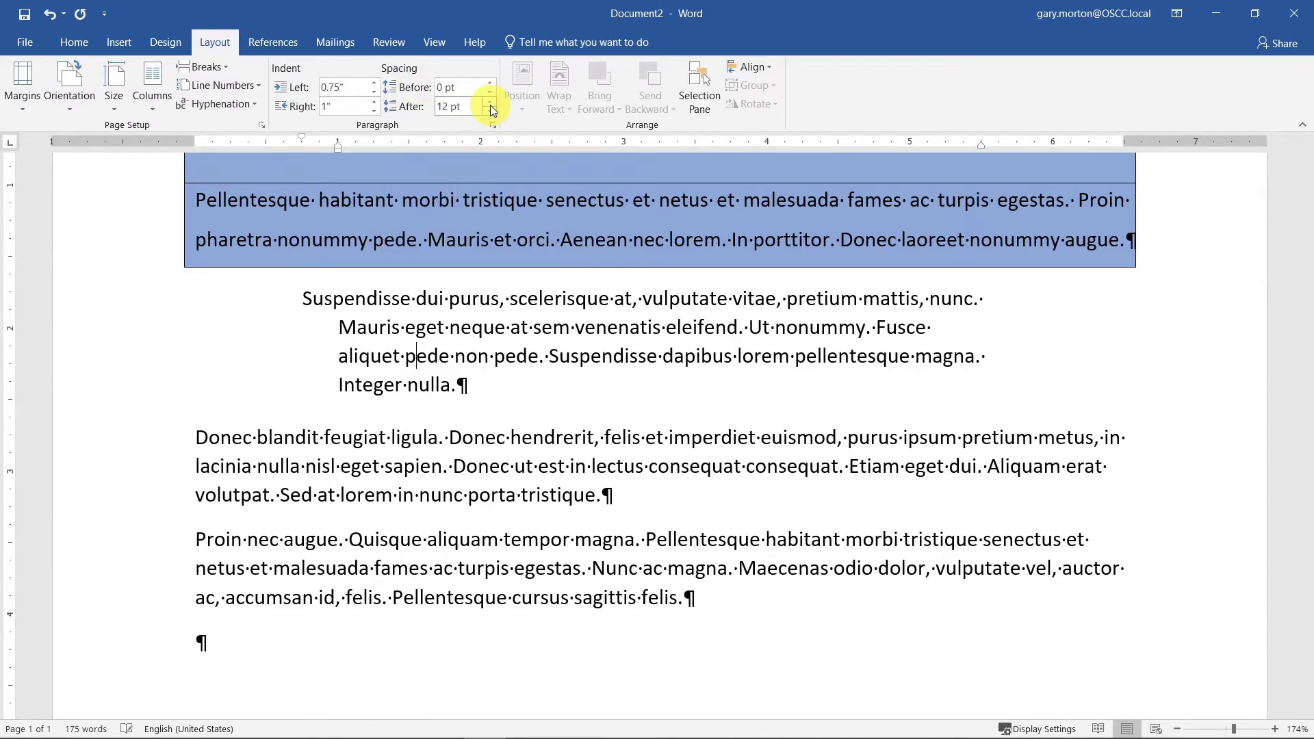
{"action": "left_click", "coordinate": [490, 105]}
{"action": "left_click", "coordinate": [491, 104]}
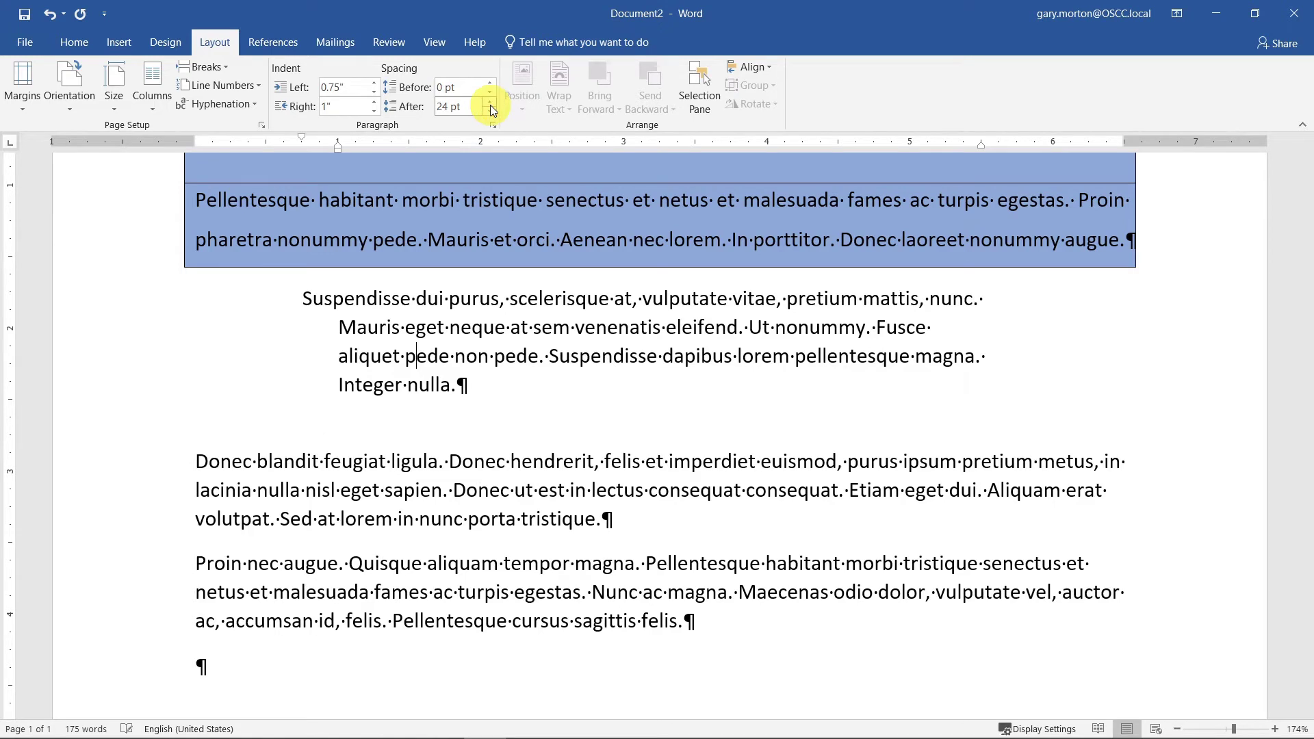
{"action": "left_click", "coordinate": [490, 104]}
{"action": "left_click", "coordinate": [490, 104]}
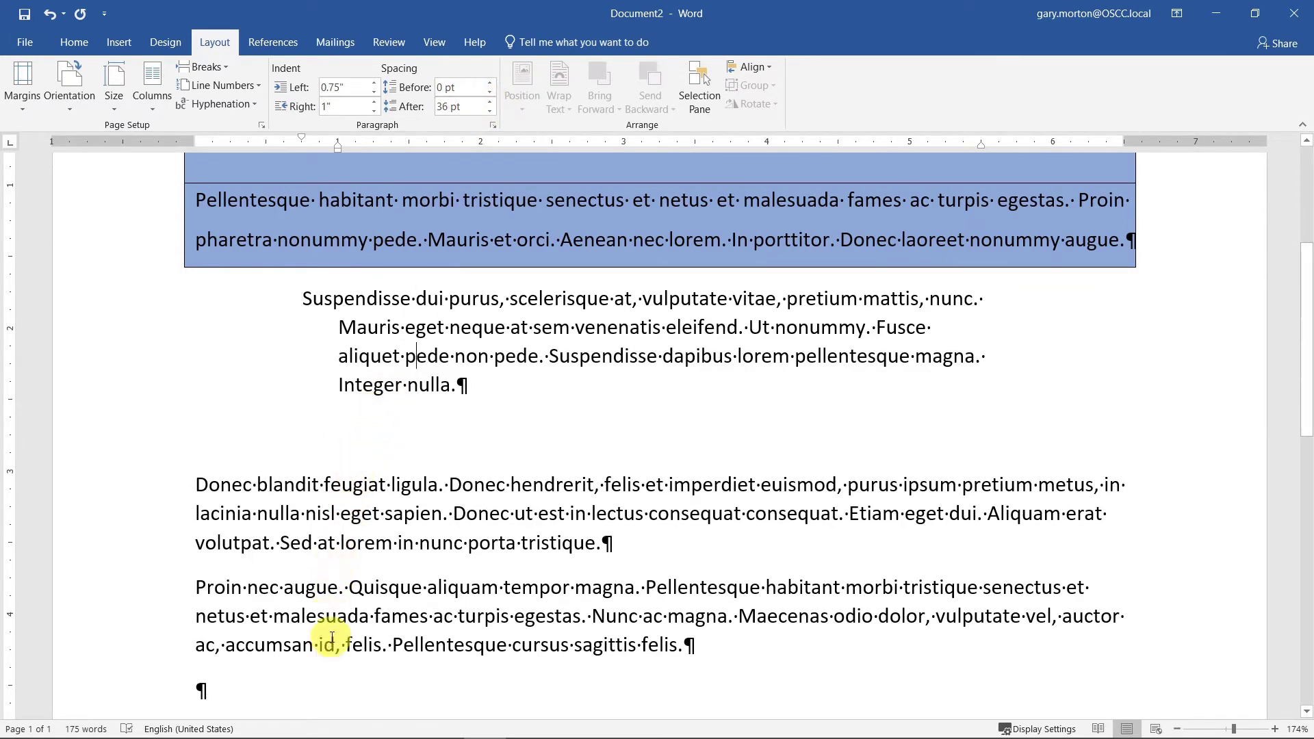
Set the spacing before the "Suspendisse" paragraph to 30 pt.
{"action": "left_click", "coordinate": [492, 84]}
{"action": "left_click", "coordinate": [491, 84]}
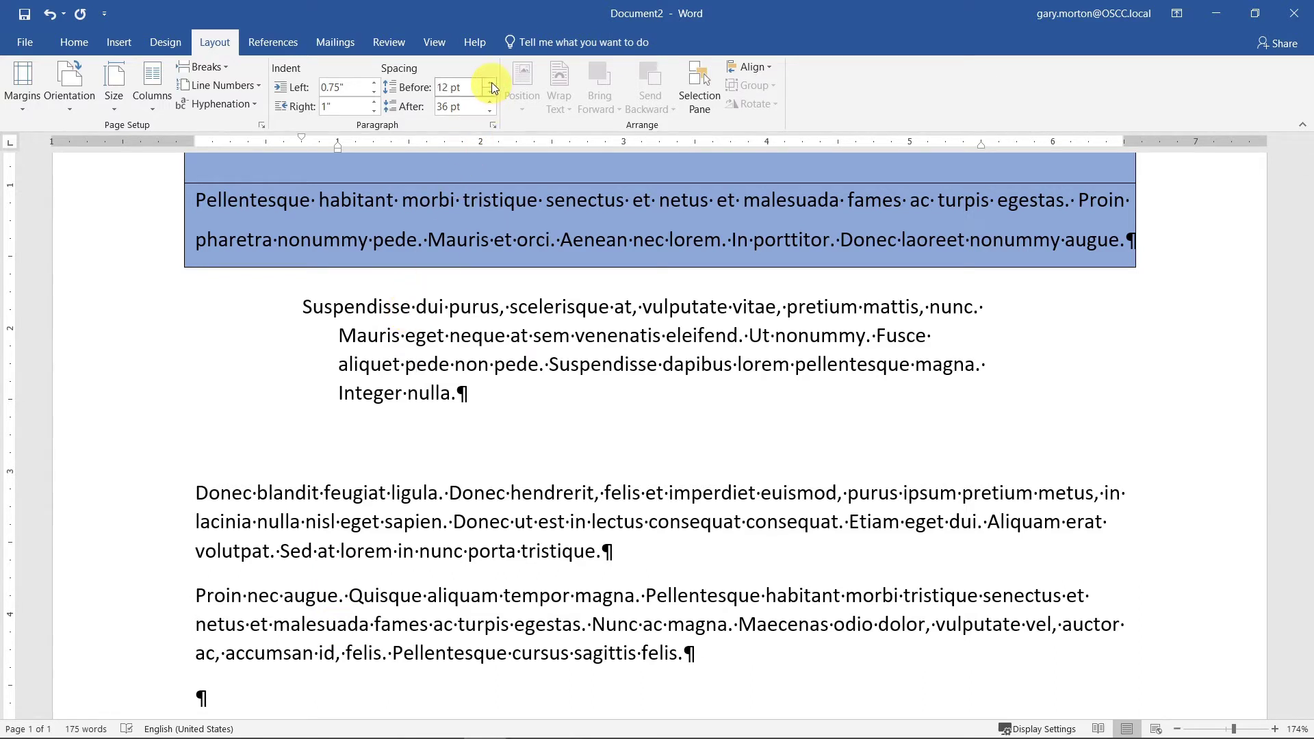
{"action": "left_click", "coordinate": [492, 84]}
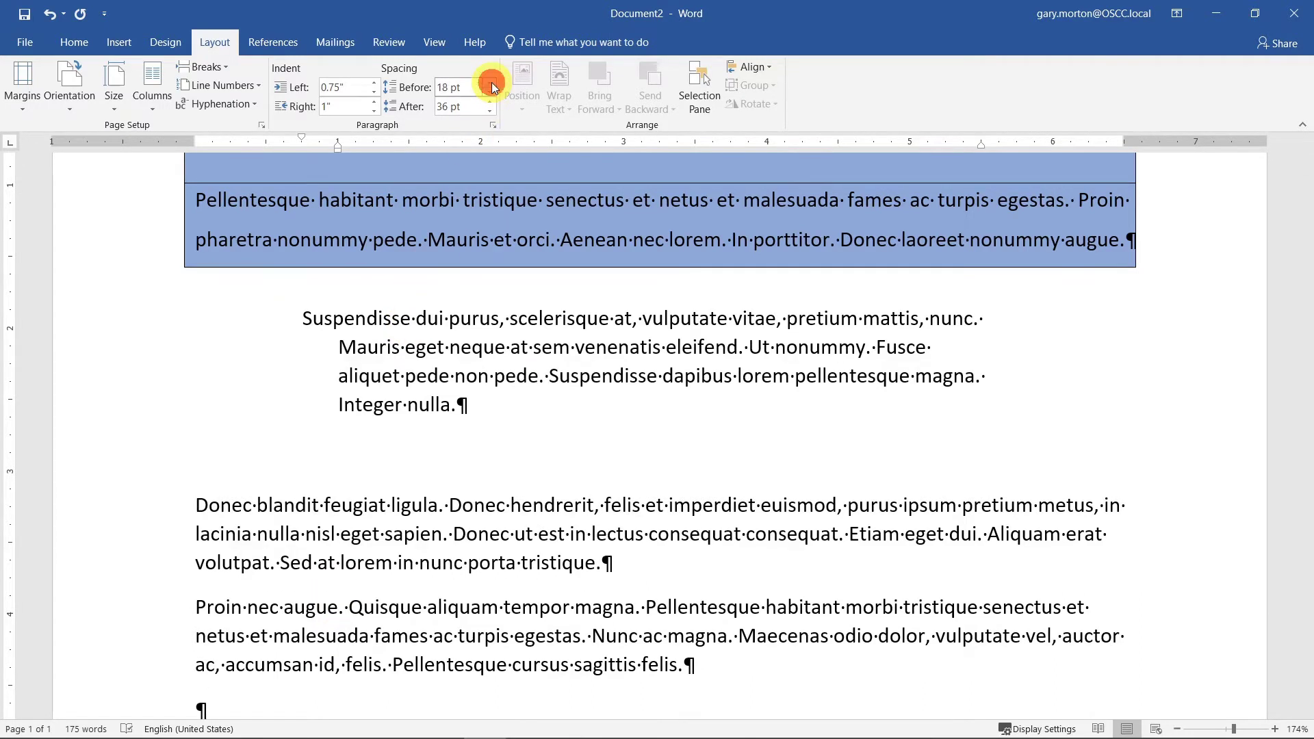
{"action": "left_click", "coordinate": [492, 84]}
{"action": "left_click", "coordinate": [492, 84]}
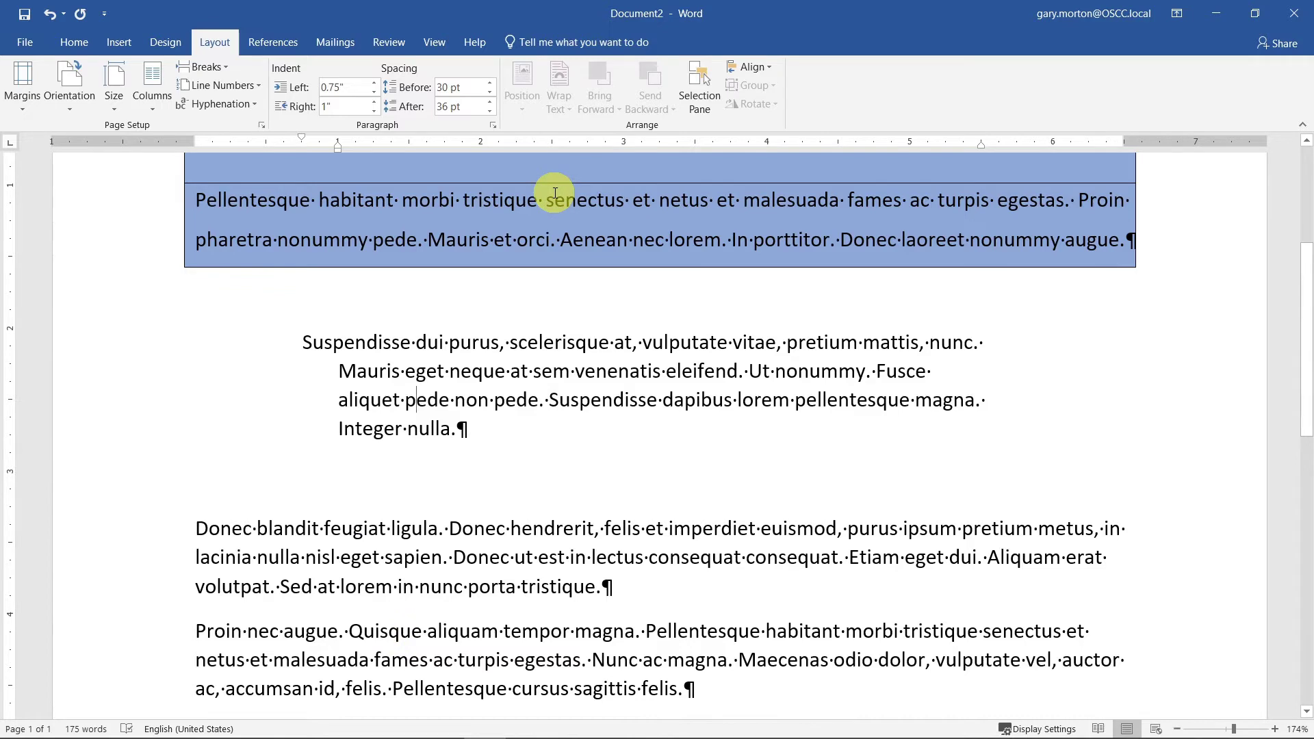
Try a spacing before of 24 pt on the first paragraph of the document.
{"action": "scroll", "coordinate": [47, 323], "scroll_direction": "up", "scroll_amount": 3}
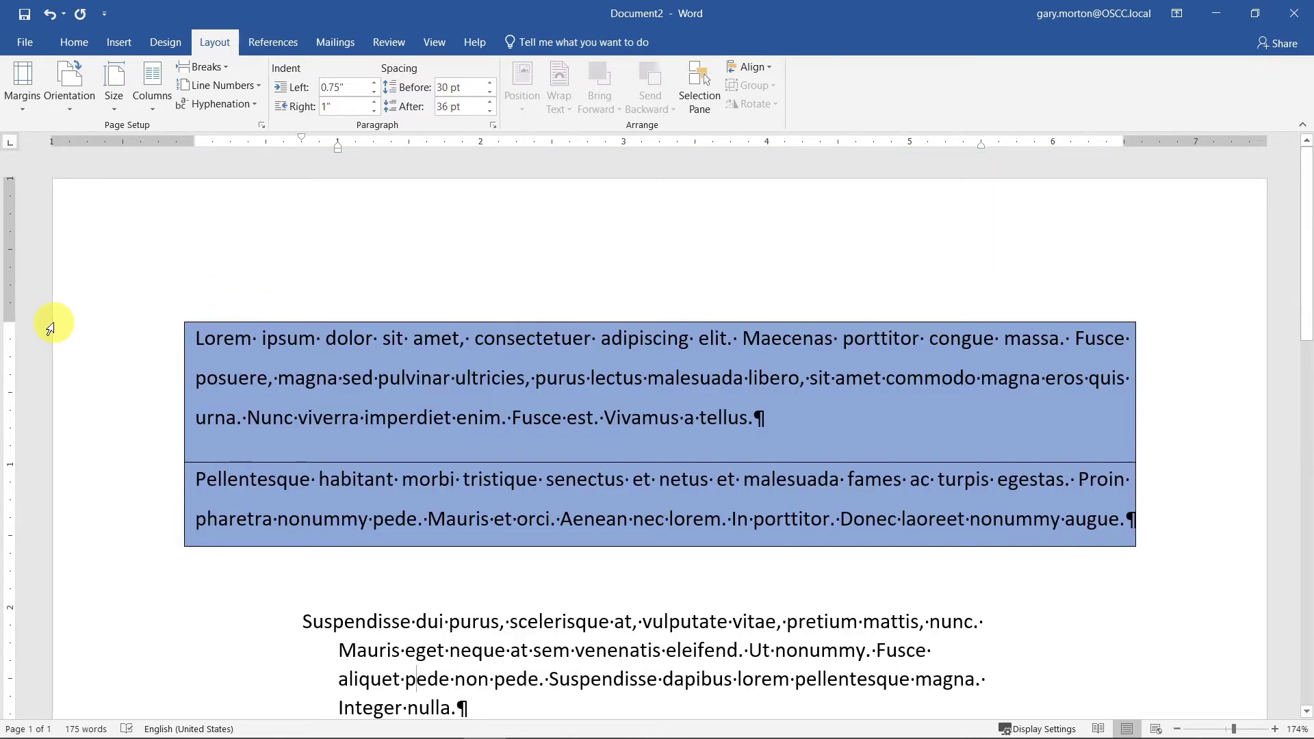
{"action": "left_click", "coordinate": [195, 339]}
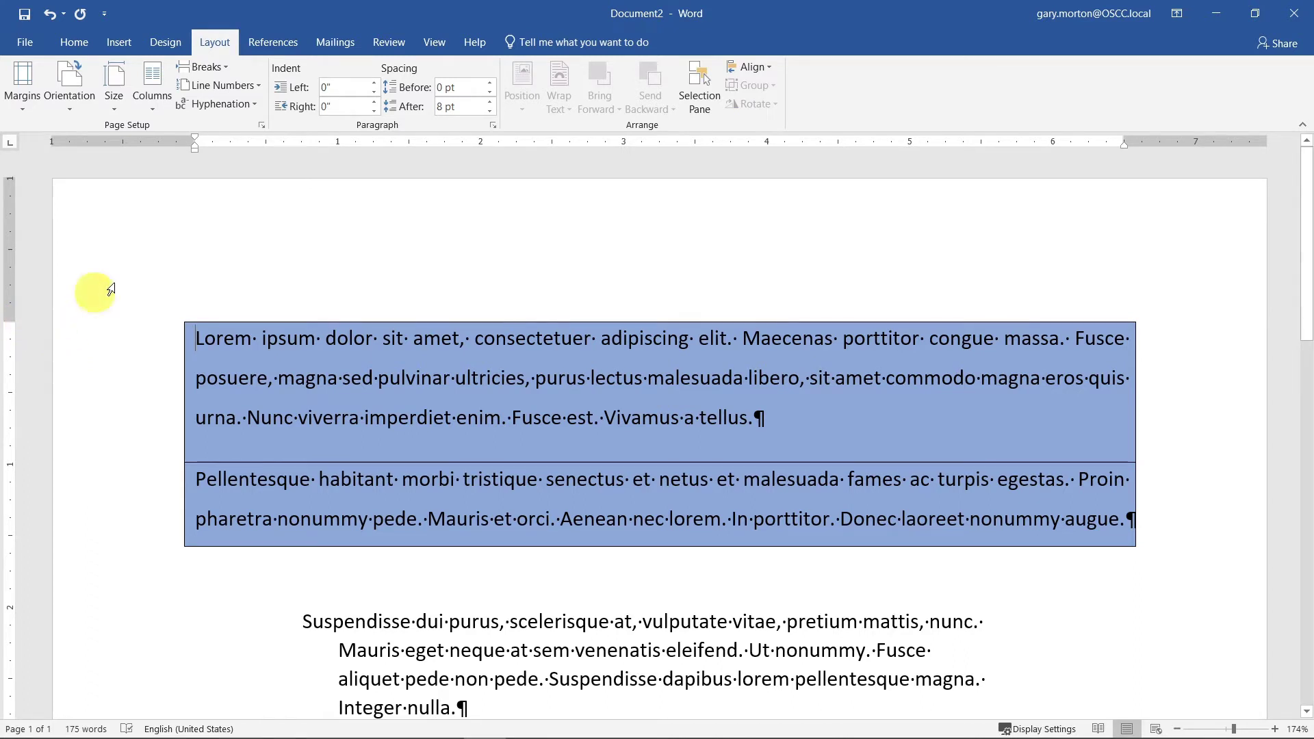
{"action": "left_click", "coordinate": [490, 85]}
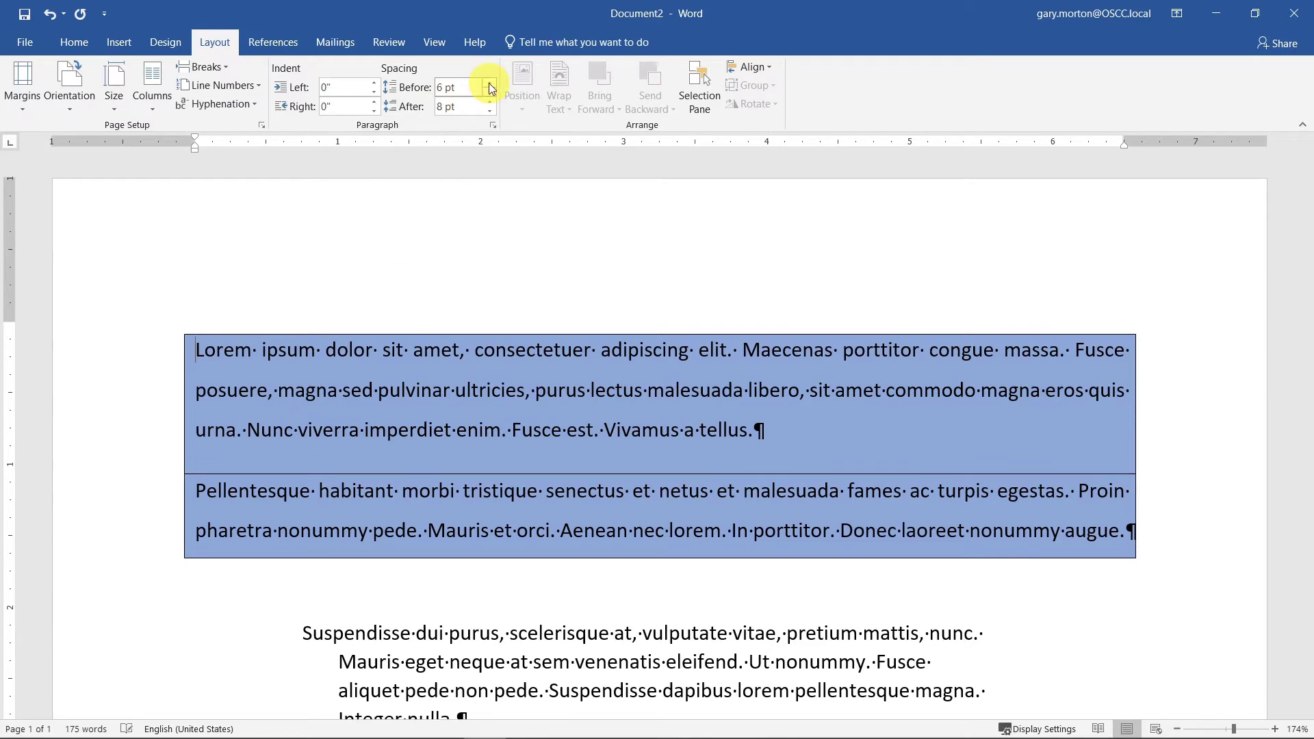
{"action": "left_click", "coordinate": [490, 84]}
{"action": "left_click", "coordinate": [490, 84]}
{"action": "left_click", "coordinate": [490, 85]}
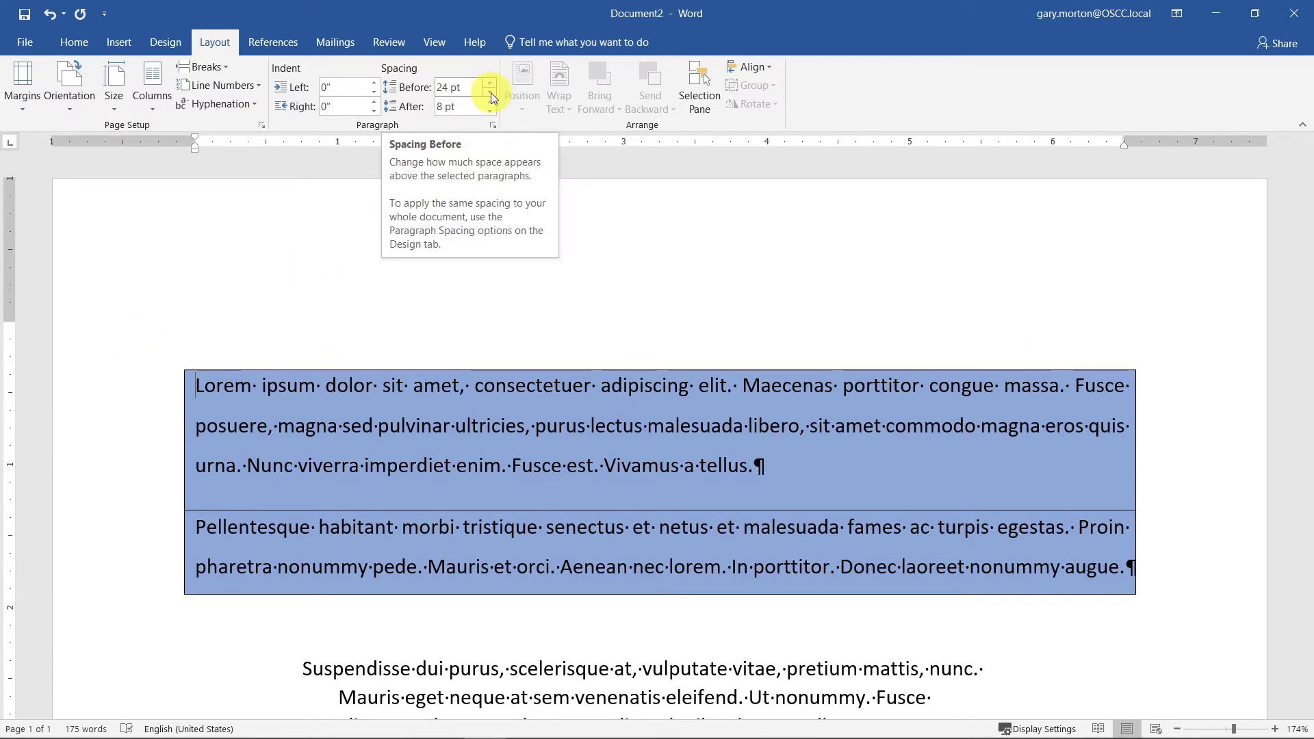
In the "Suspendisse" paragraph's detailed paragraph settings, choose Justified alignment and a First line special indent.
{"action": "scroll", "coordinate": [792, 176], "scroll_direction": "down", "scroll_amount": 5}
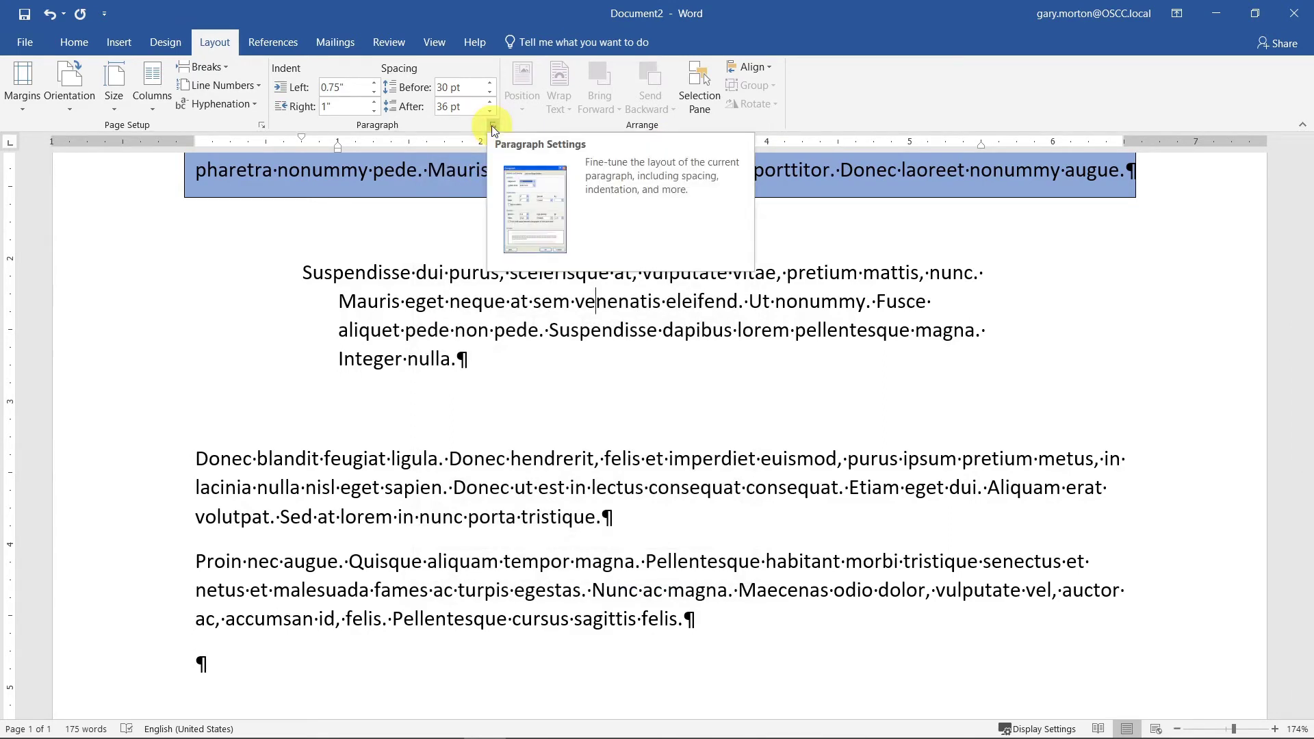
{"action": "left_click", "coordinate": [70, 44]}
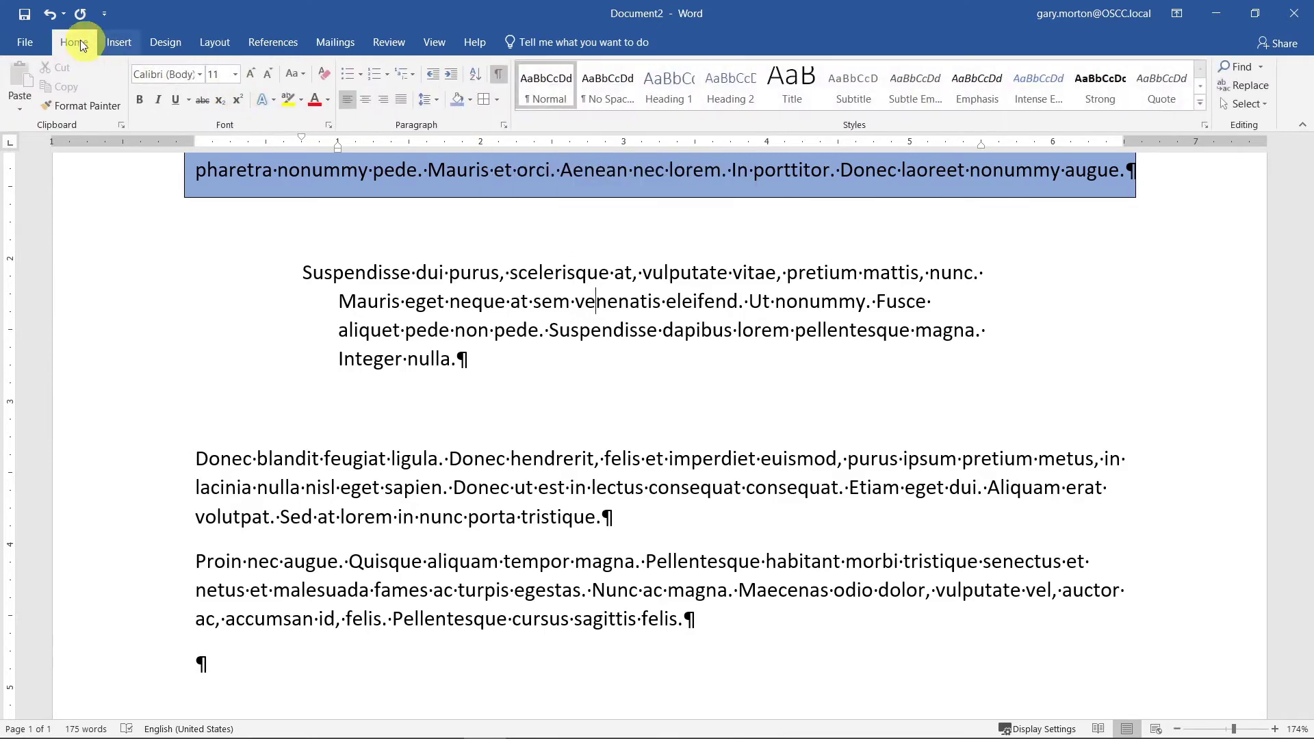
{"action": "left_click", "coordinate": [504, 124]}
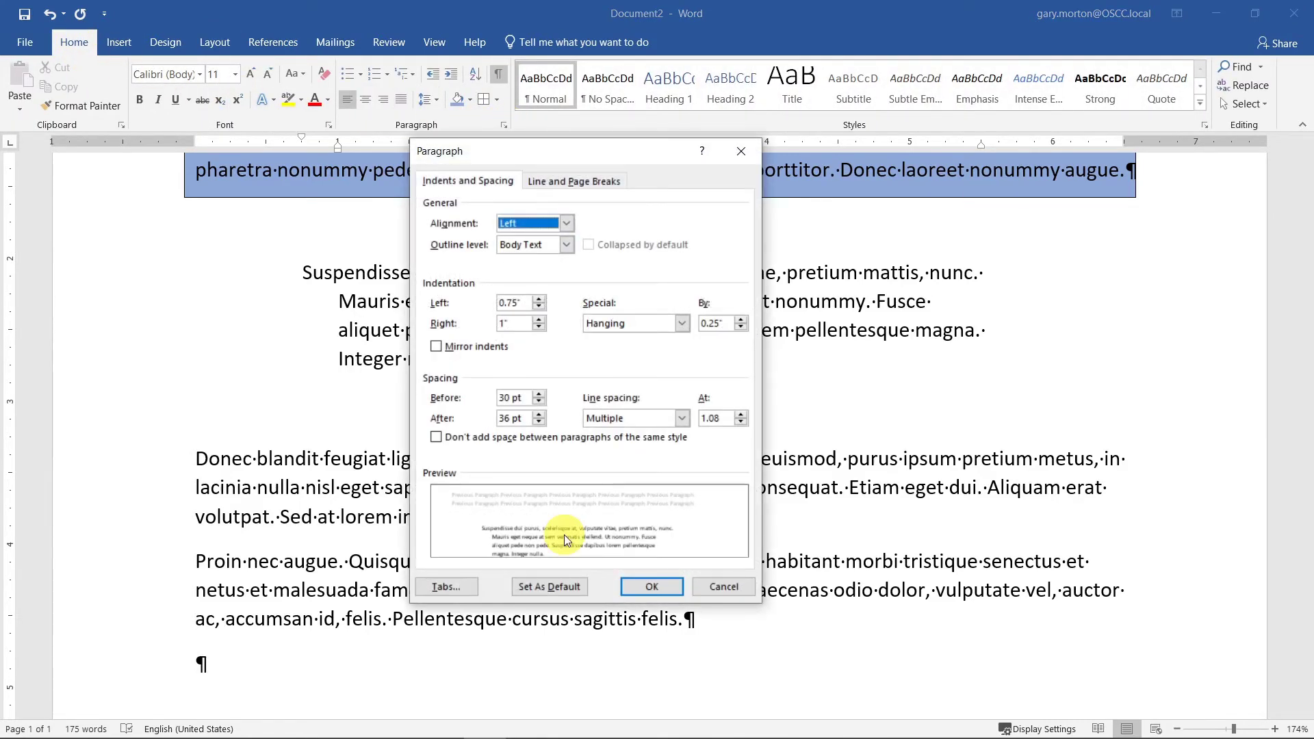
{"action": "left_click", "coordinate": [566, 223]}
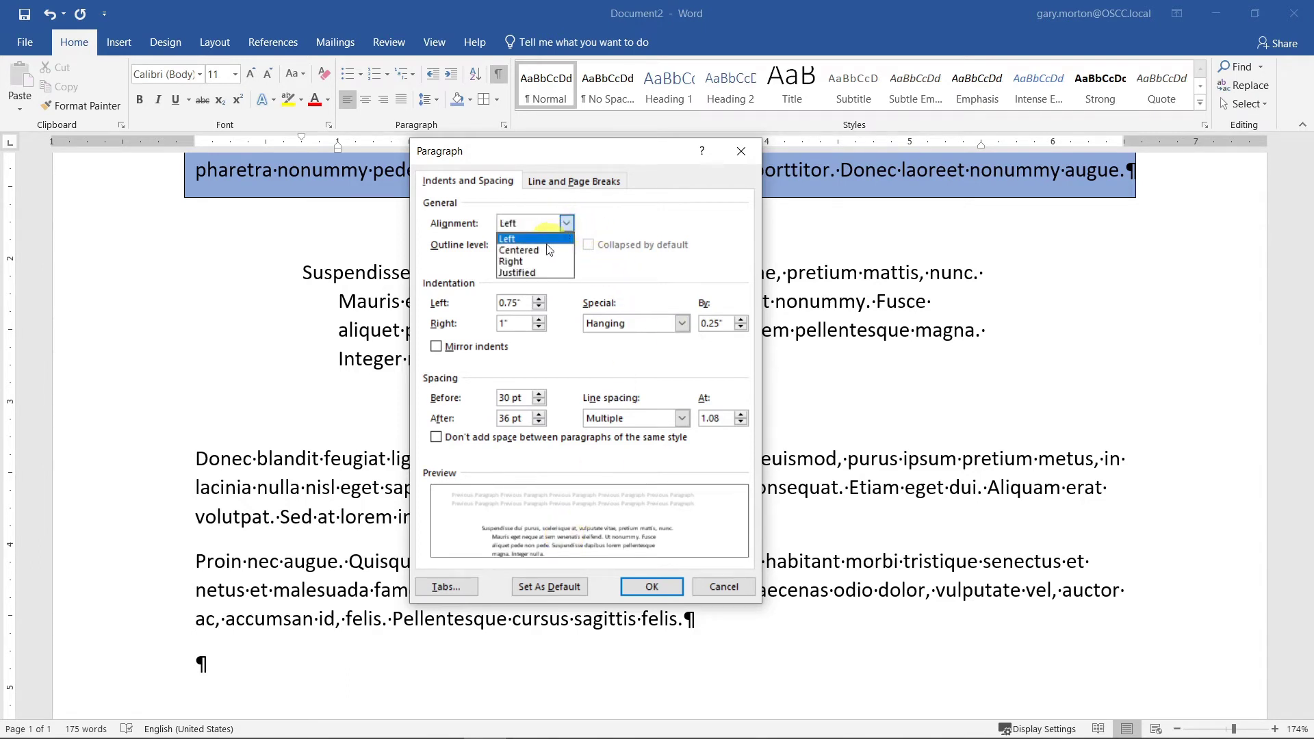
{"action": "left_click", "coordinate": [525, 273]}
{"action": "key", "text": "Tab"}
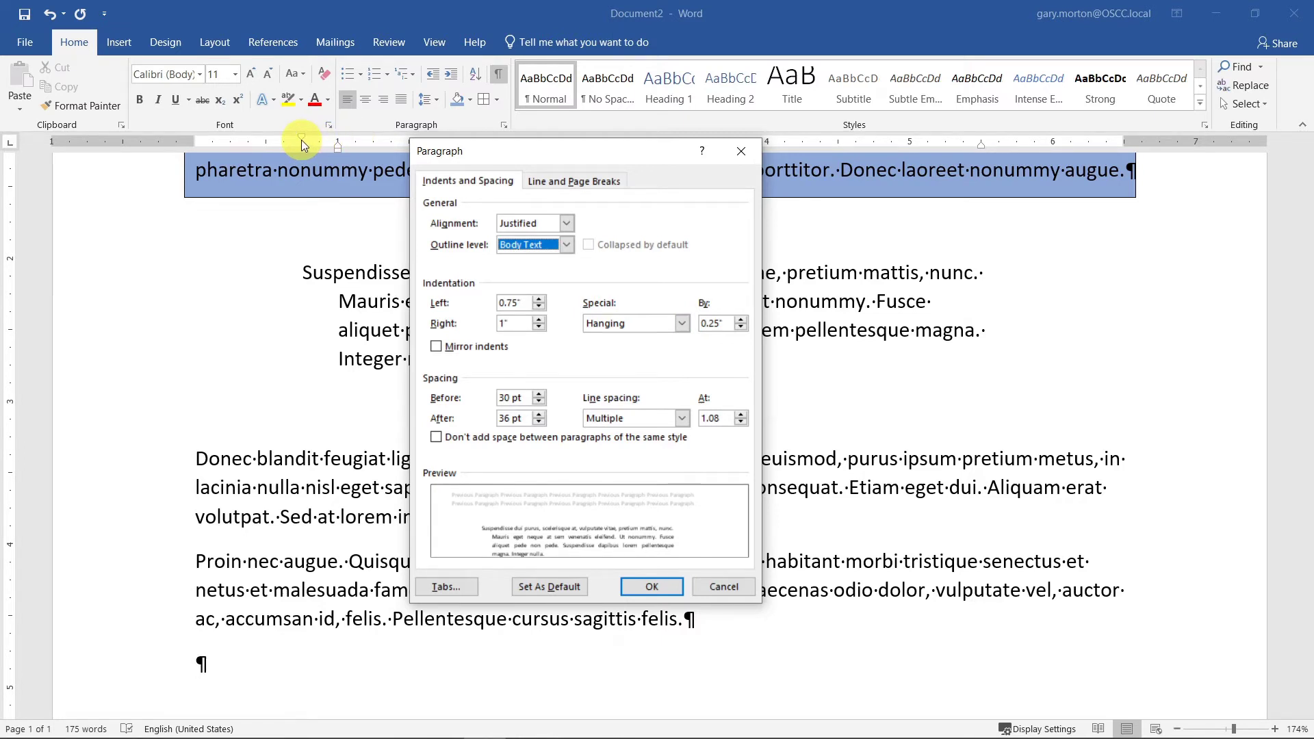
{"action": "left_click", "coordinate": [684, 325]}
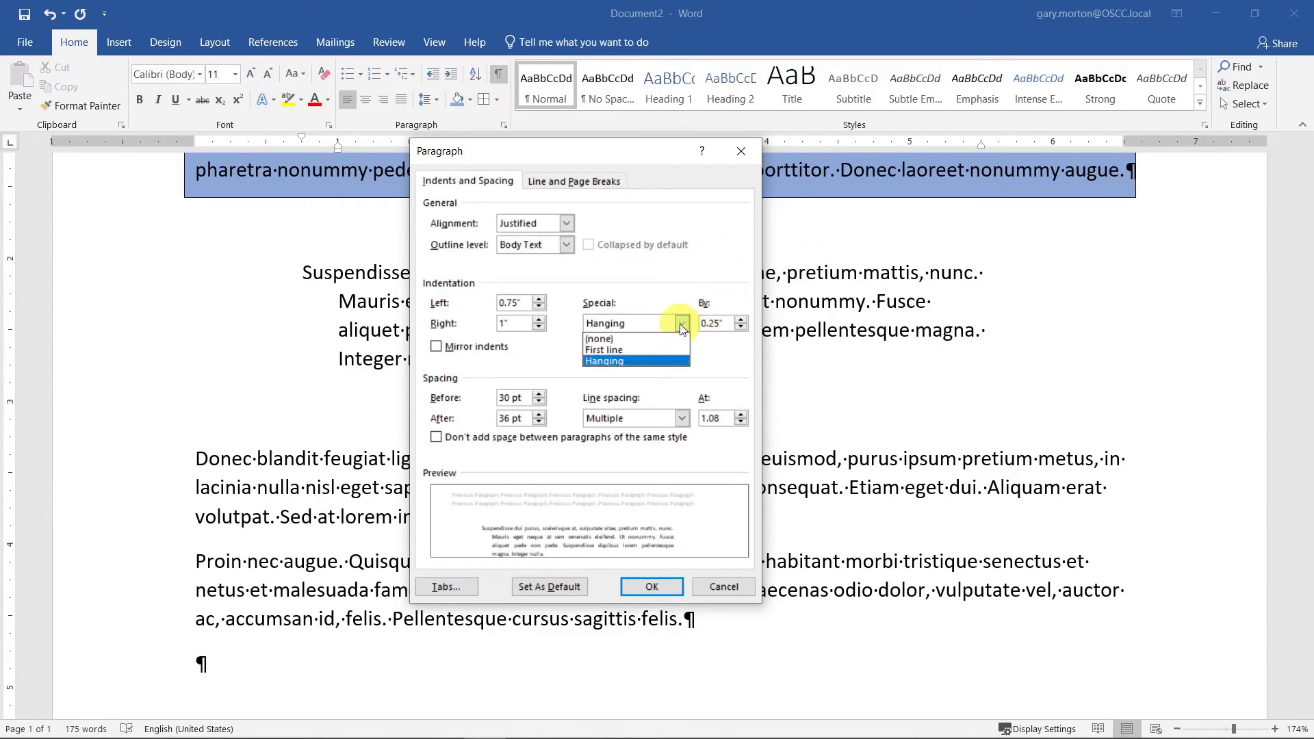
{"action": "left_click", "coordinate": [638, 350]}
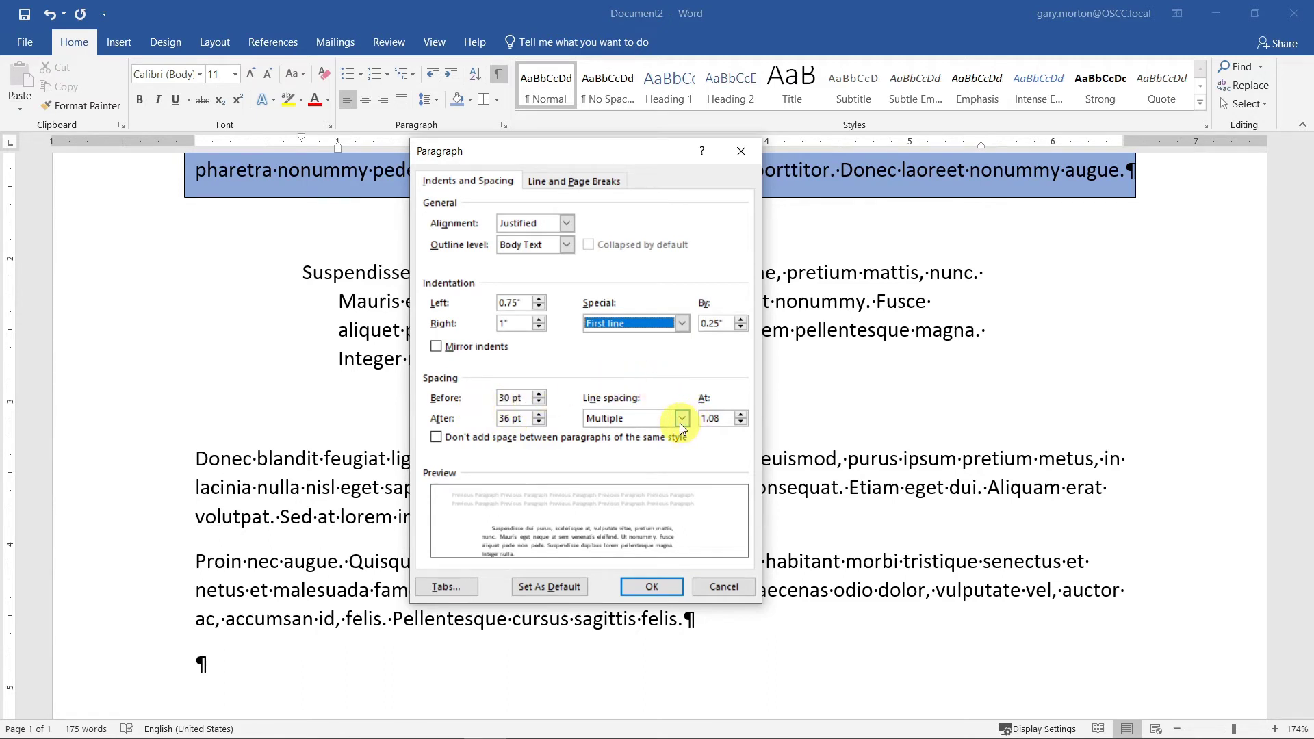
Try Single, 1.5 lines, At least and Exactly line spacing, set it back to Multiple and apply the paragraph settings.
{"action": "left_click", "coordinate": [720, 419]}
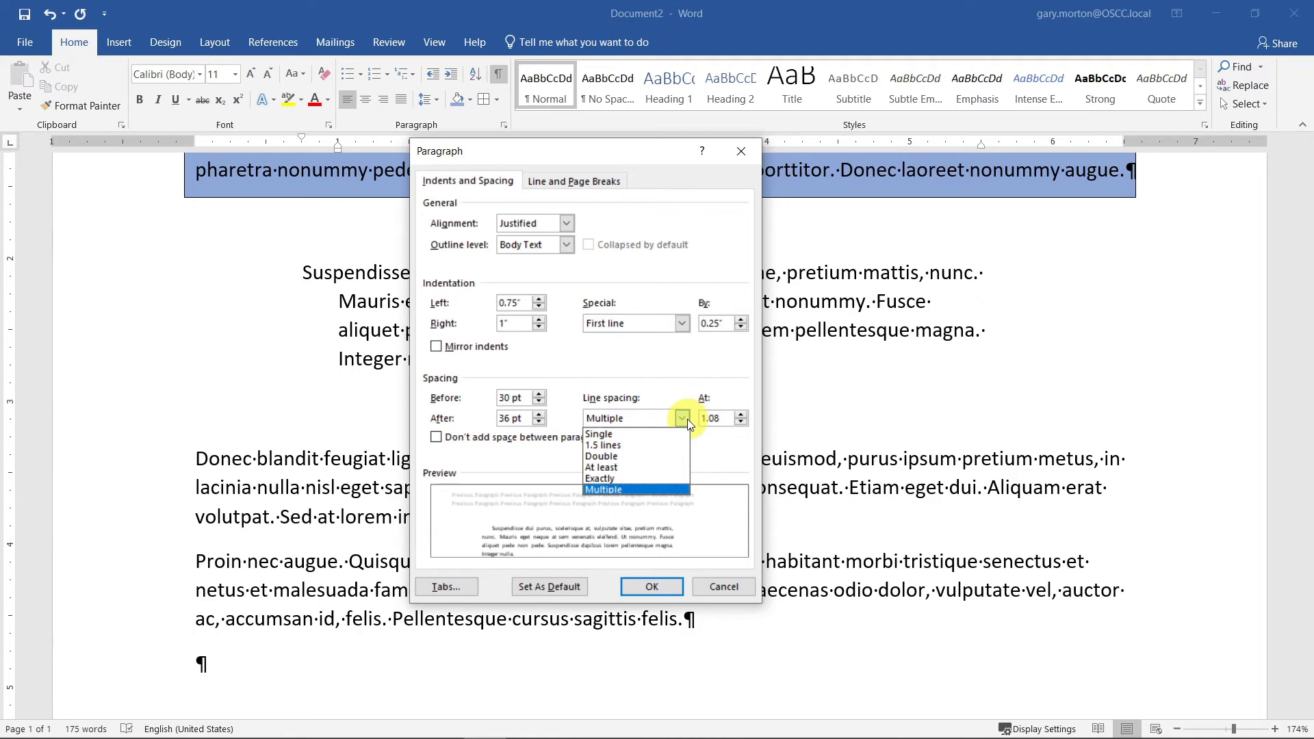
{"action": "left_click", "coordinate": [623, 435]}
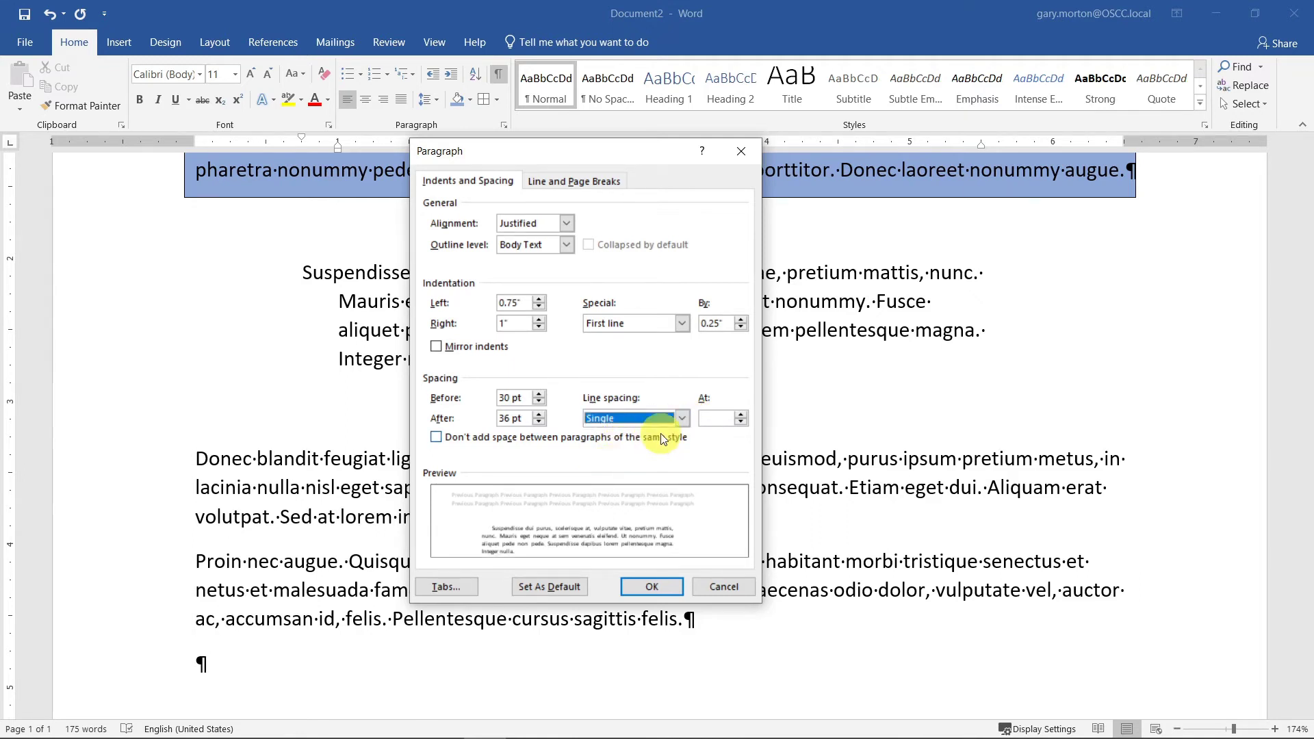
{"action": "left_click", "coordinate": [681, 419]}
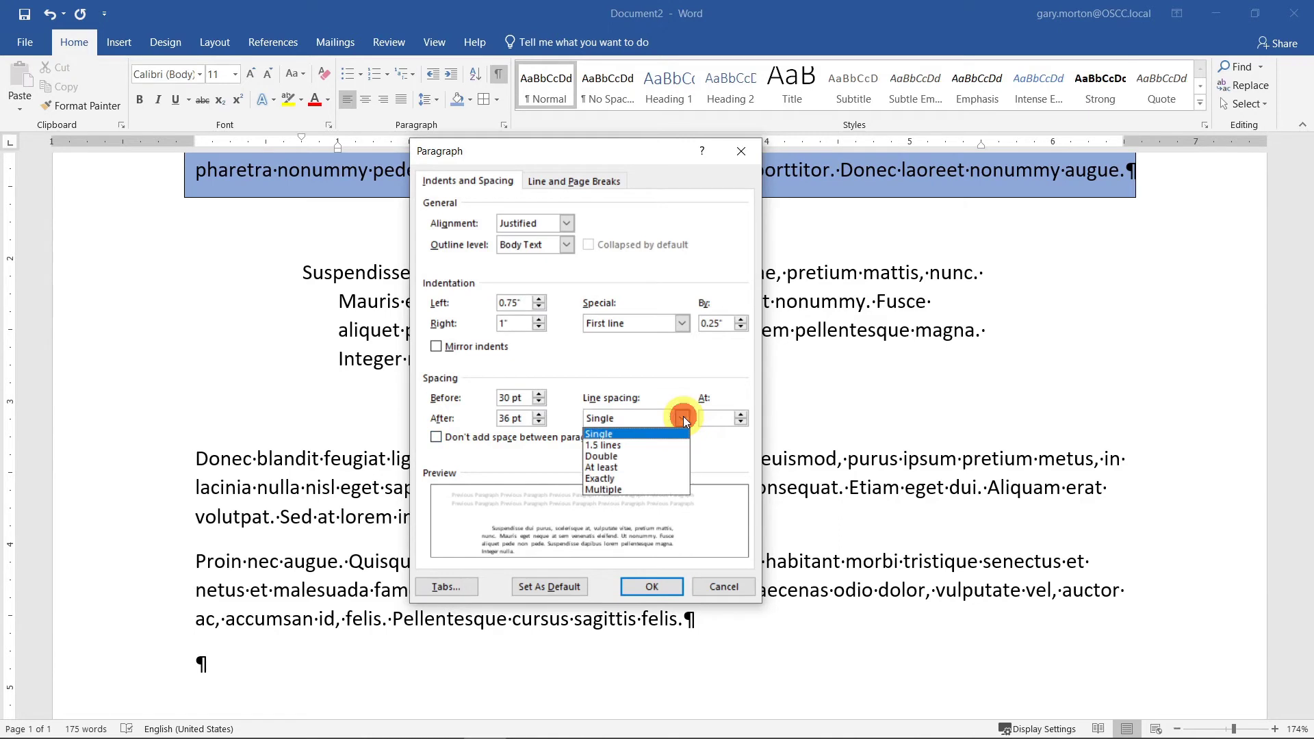
{"action": "left_click", "coordinate": [640, 448]}
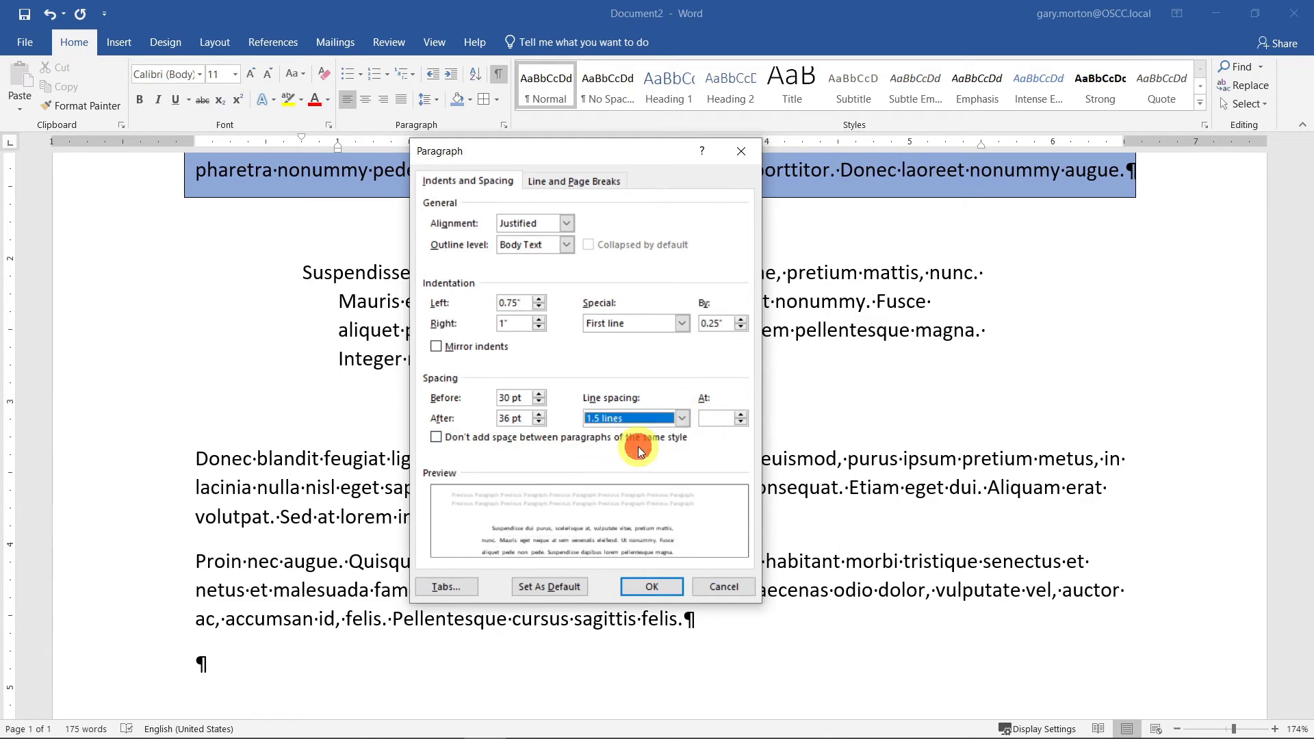
{"action": "left_click", "coordinate": [684, 418]}
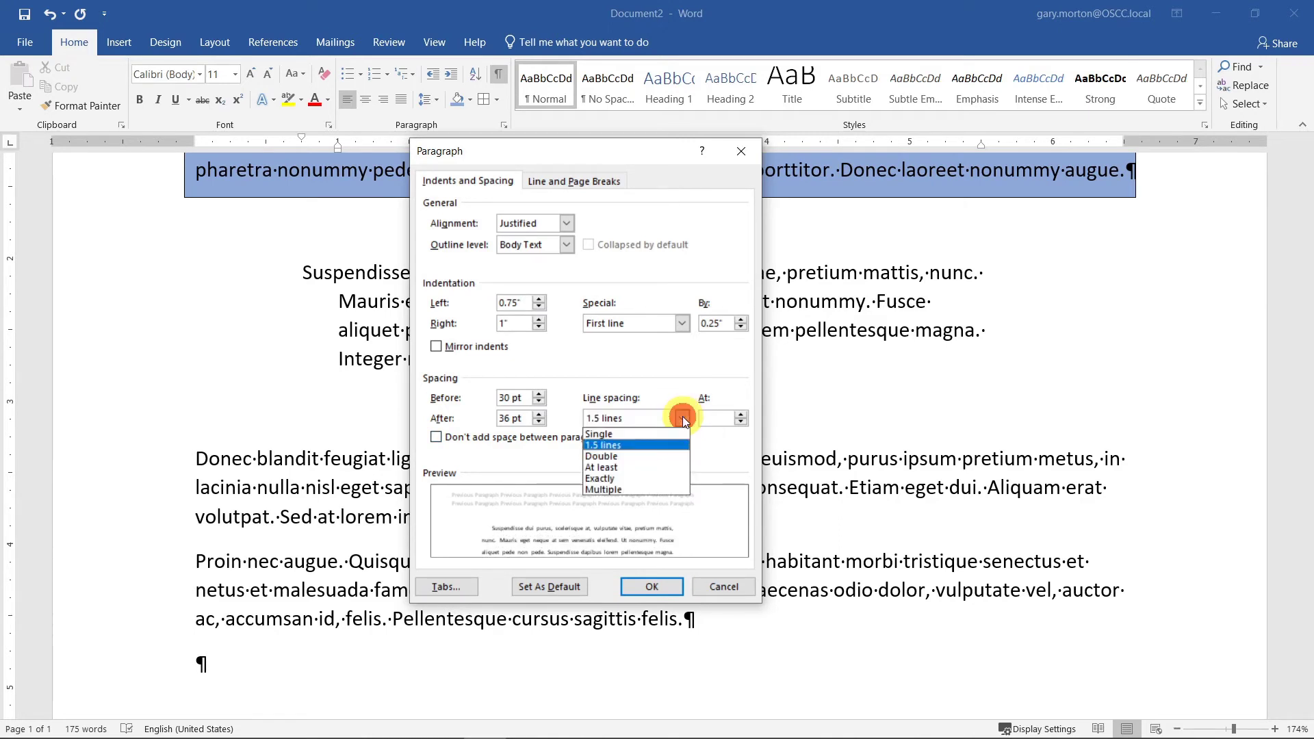
{"action": "left_click", "coordinate": [620, 469]}
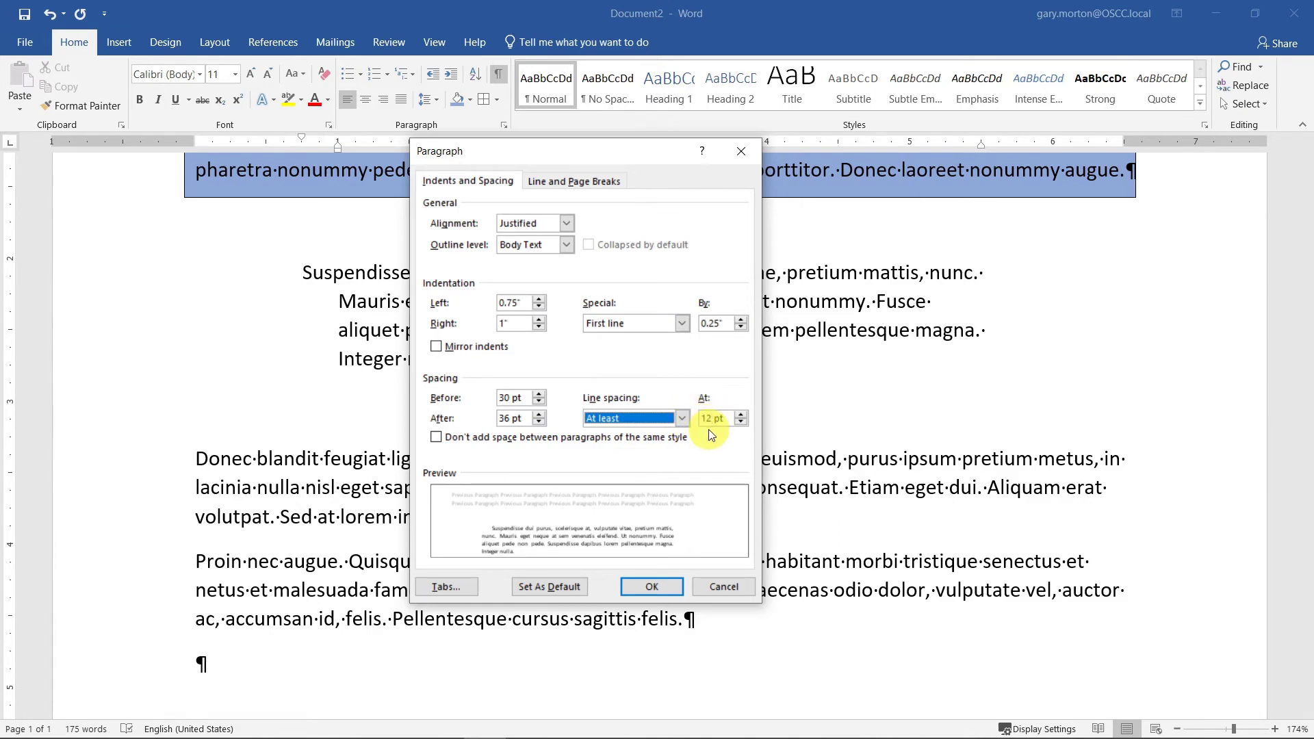
{"action": "left_click", "coordinate": [684, 419]}
{"action": "left_click", "coordinate": [619, 473]}
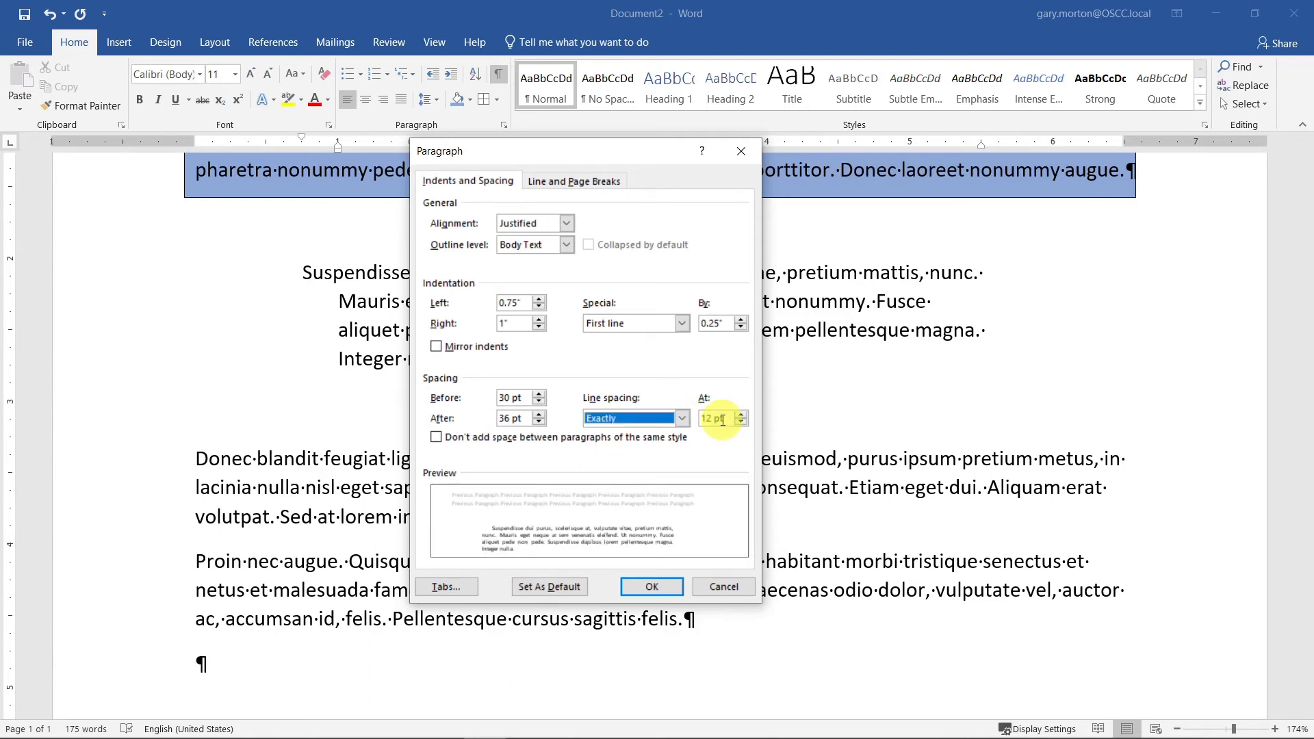
{"action": "left_click", "coordinate": [684, 421]}
{"action": "left_click", "coordinate": [625, 489]}
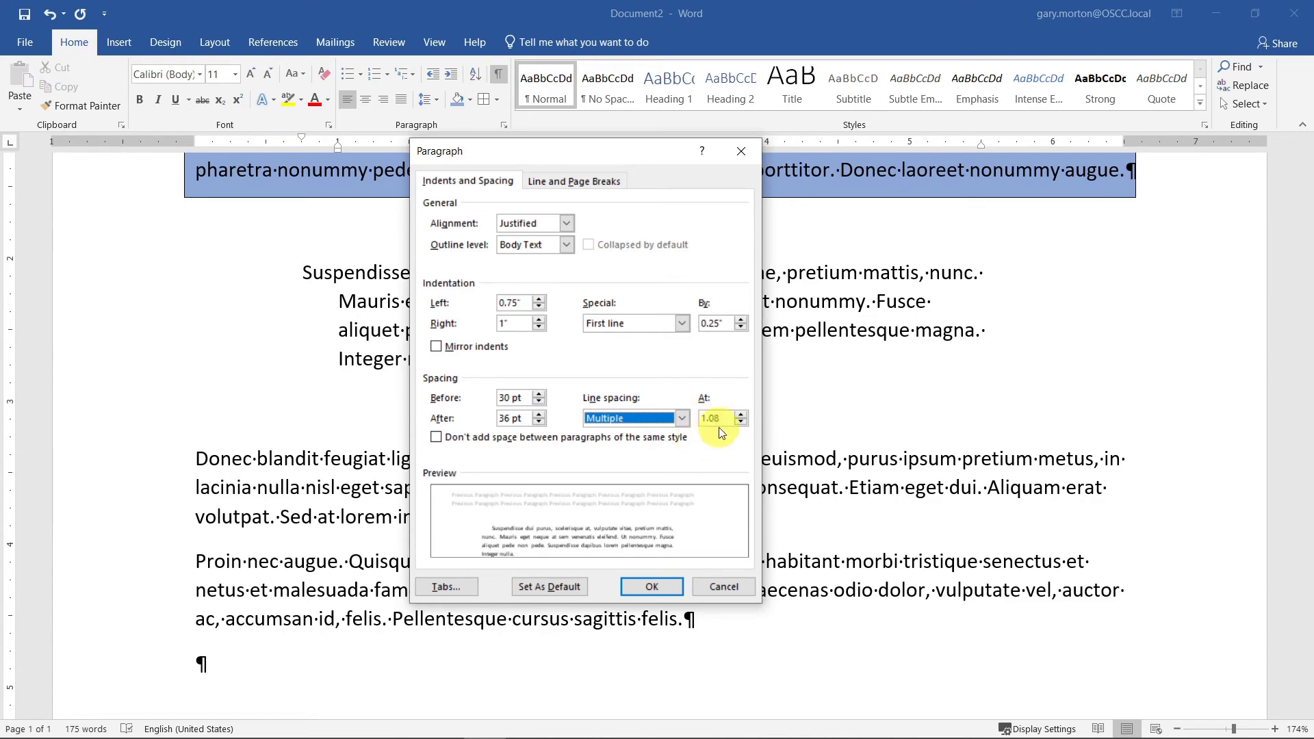
{"action": "left_click", "coordinate": [636, 586]}
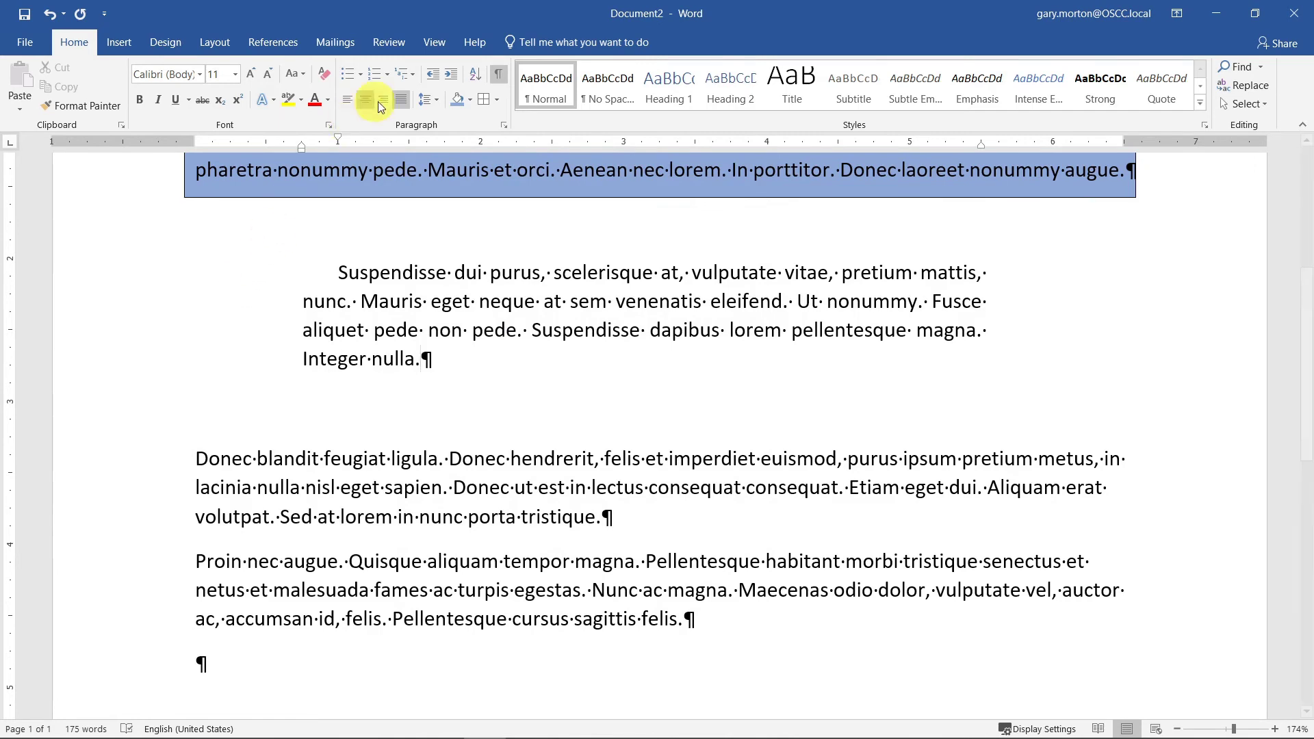
Show the Navigation Pane and insert a Heading 1 reading "One" above the first paragraph.
{"action": "left_click", "coordinate": [434, 42]}
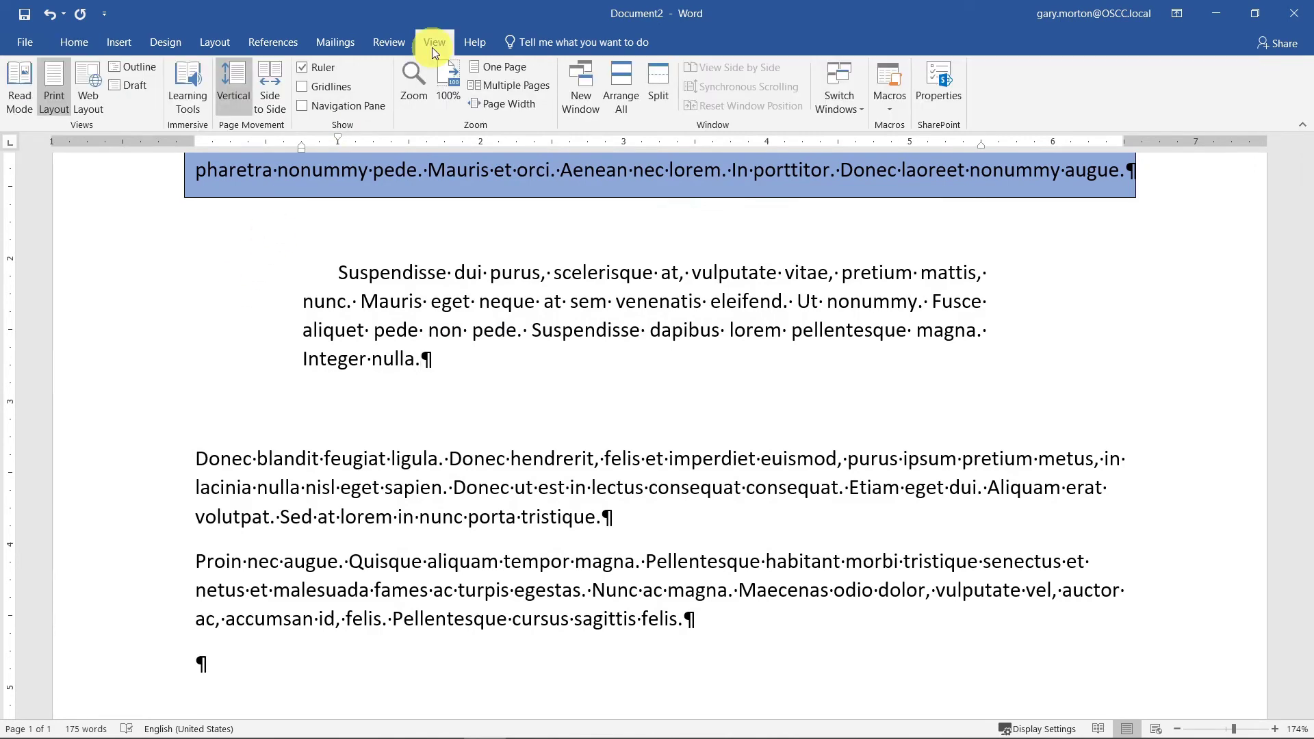
{"action": "left_click", "coordinate": [340, 108]}
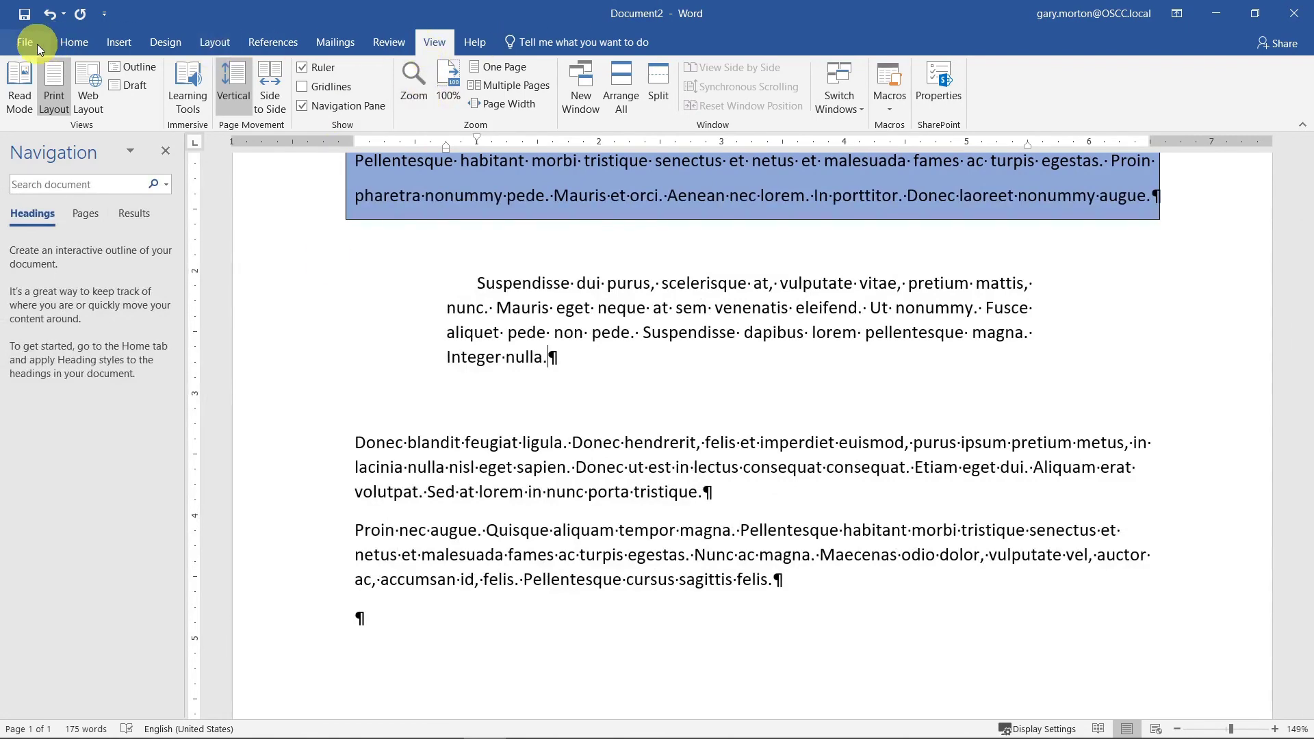
{"action": "left_click", "coordinate": [61, 45]}
{"action": "scroll", "coordinate": [382, 335], "scroll_direction": "up", "scroll_amount": 4}
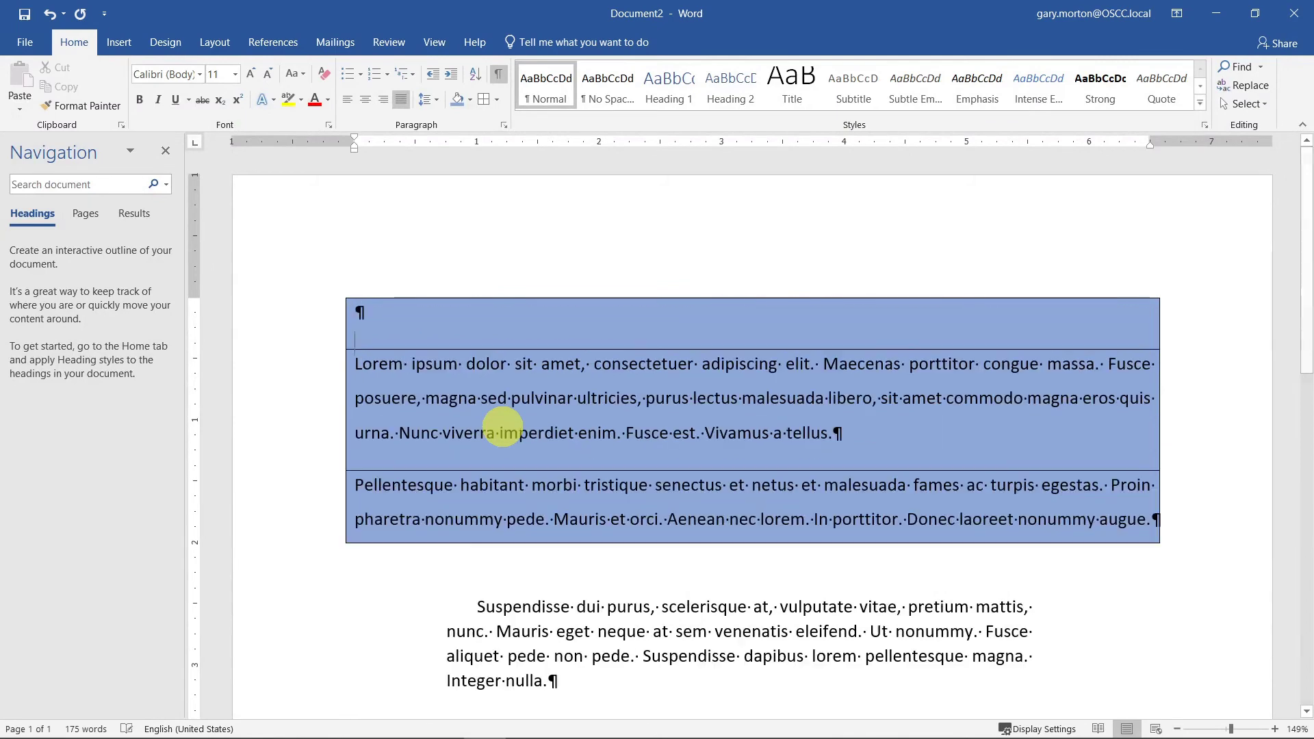
{"action": "key", "text": "ctrl+Home"}
{"action": "key", "text": "Return"}
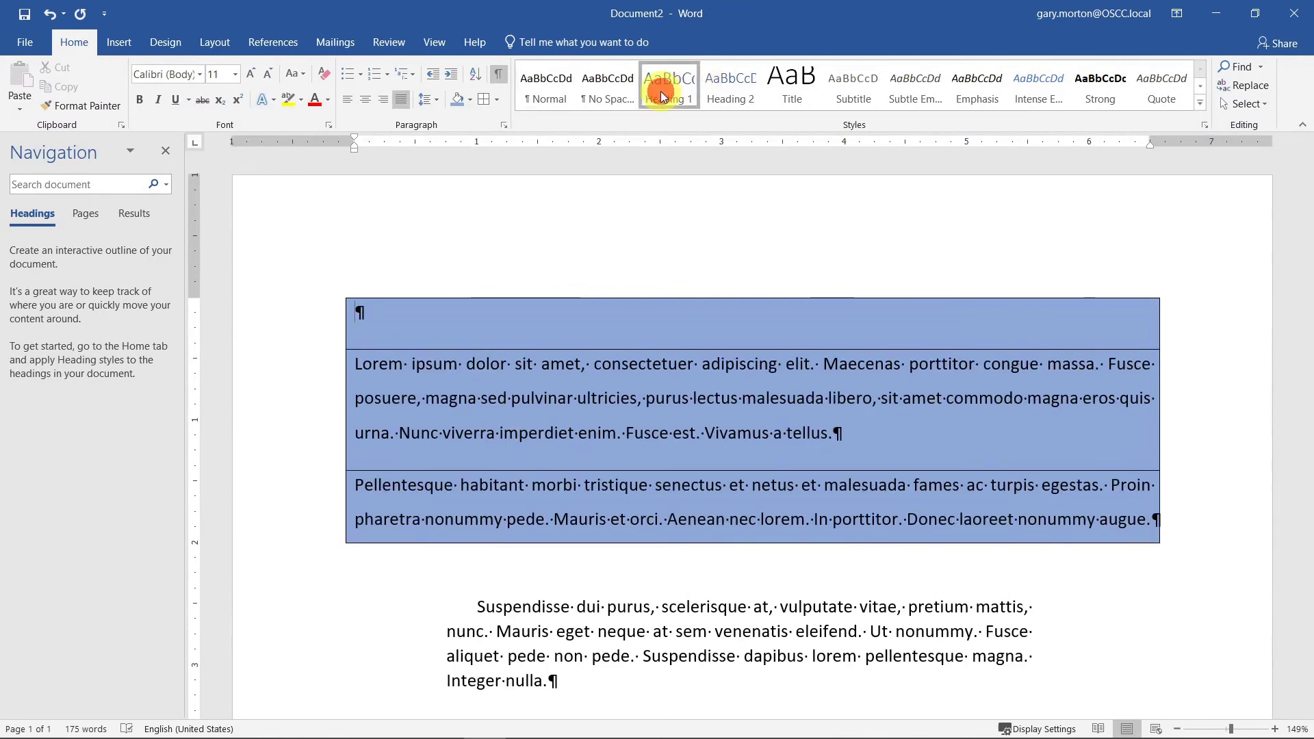
{"action": "left_click", "coordinate": [661, 93]}
{"action": "type", "text": "One"}
Insert a Heading 1 reading "Tow" between the shaded paragraphs and the "Suspendisse" paragraph.
{"action": "scroll", "coordinate": [919, 385], "scroll_direction": "down", "scroll_amount": 2}
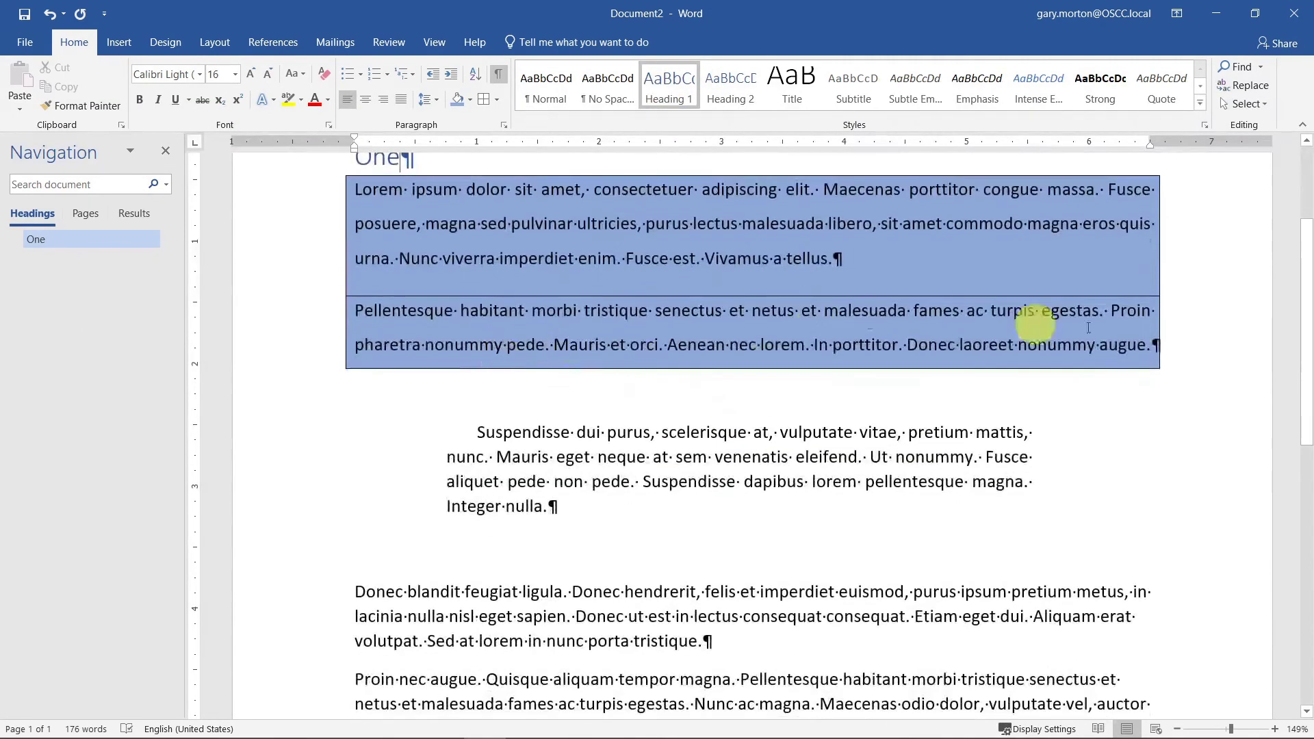
{"action": "left_click", "coordinate": [1211, 371]}
{"action": "key", "text": "Return"}
{"action": "left_click", "coordinate": [652, 100]}
{"action": "type", "text": "Tow"}
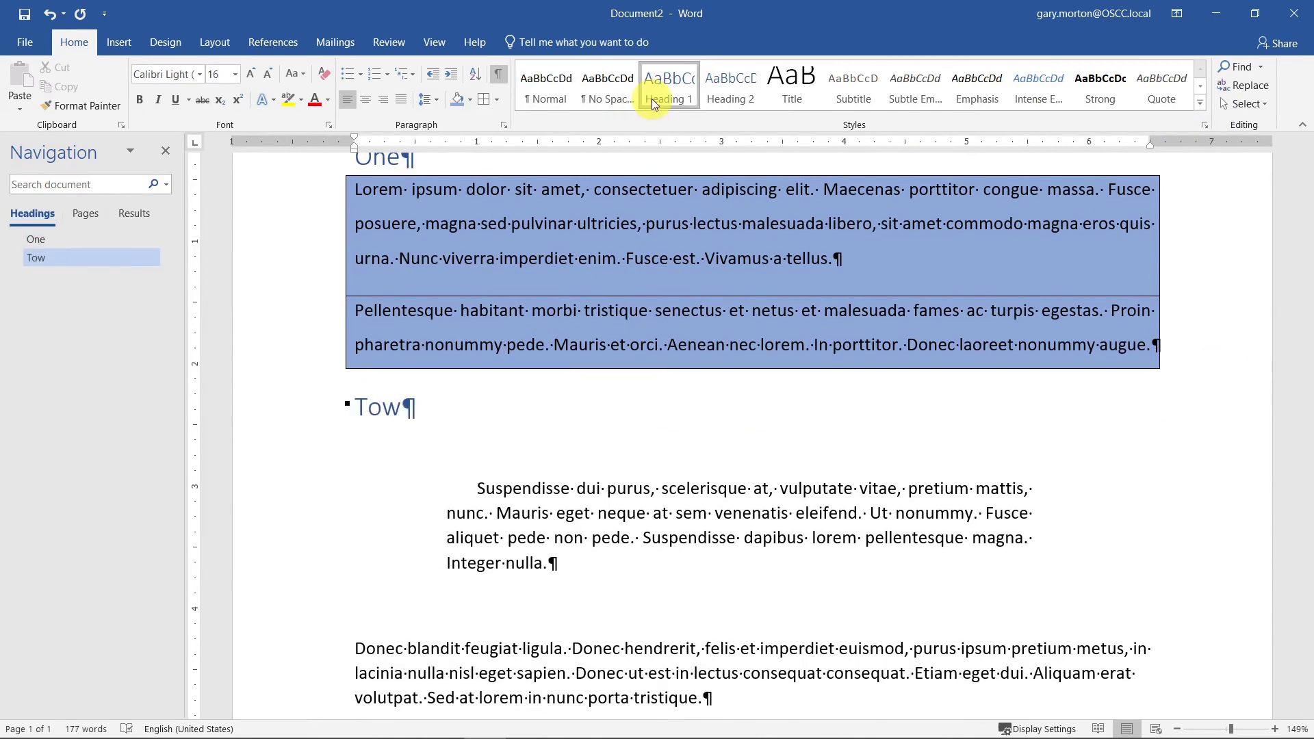
Insert a Heading 2 reading "Double" between the "Donec blandit" and "Proin nec augue" paragraphs.
{"action": "scroll", "coordinate": [570, 524], "scroll_direction": "down", "scroll_amount": 2}
{"action": "left_click", "coordinate": [752, 578]}
{"action": "key", "text": "Return"}
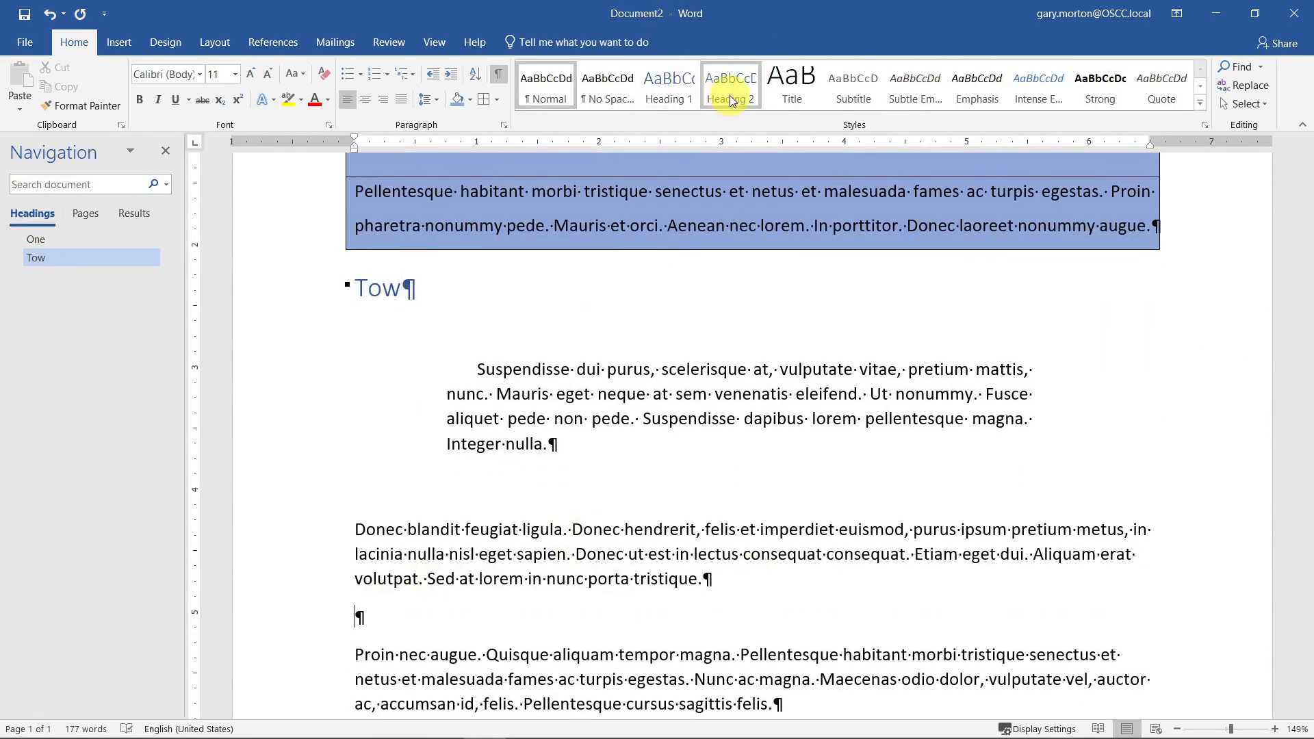
{"action": "left_click", "coordinate": [735, 98]}
{"action": "type", "text": "Double"}
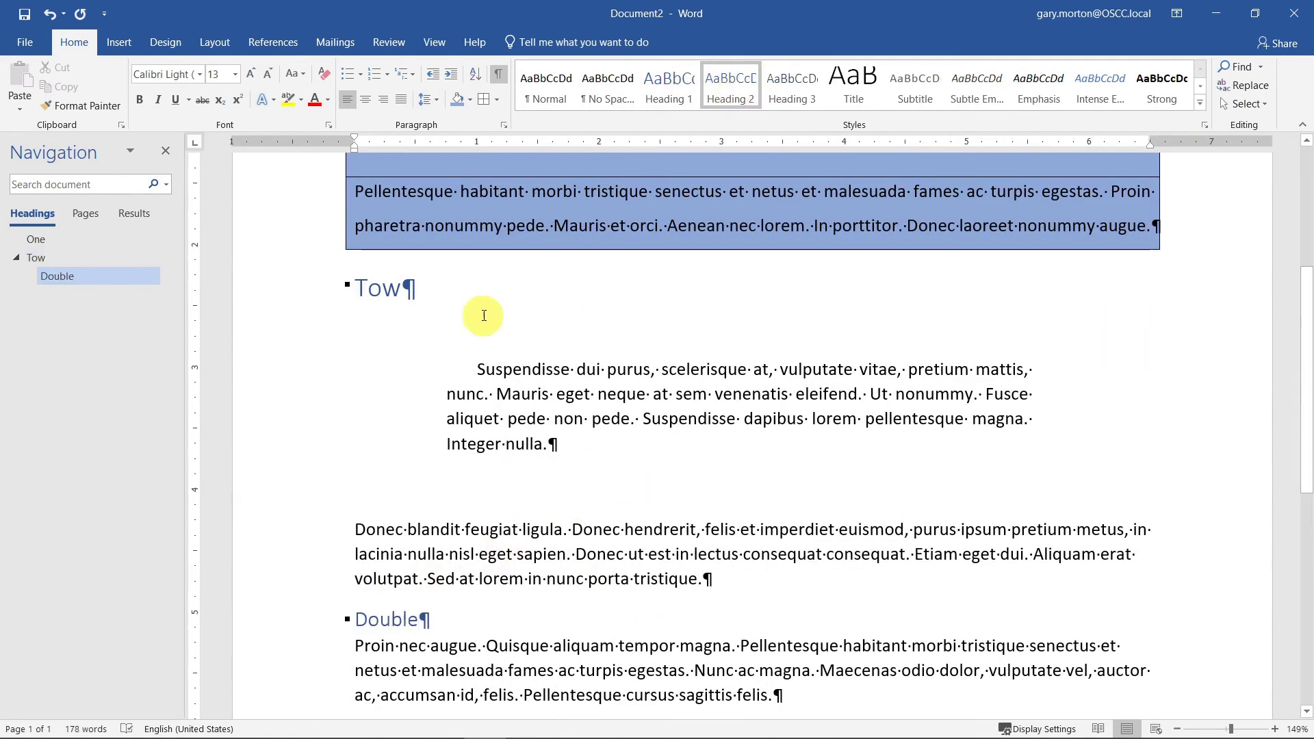
Generate one paragraph of three-sentence placeholder text below the "Tow" heading with =lorem(1,3).
{"action": "left_click", "coordinate": [523, 284]}
{"action": "key", "text": "Return"}
{"action": "type", "text": "=lorem"}
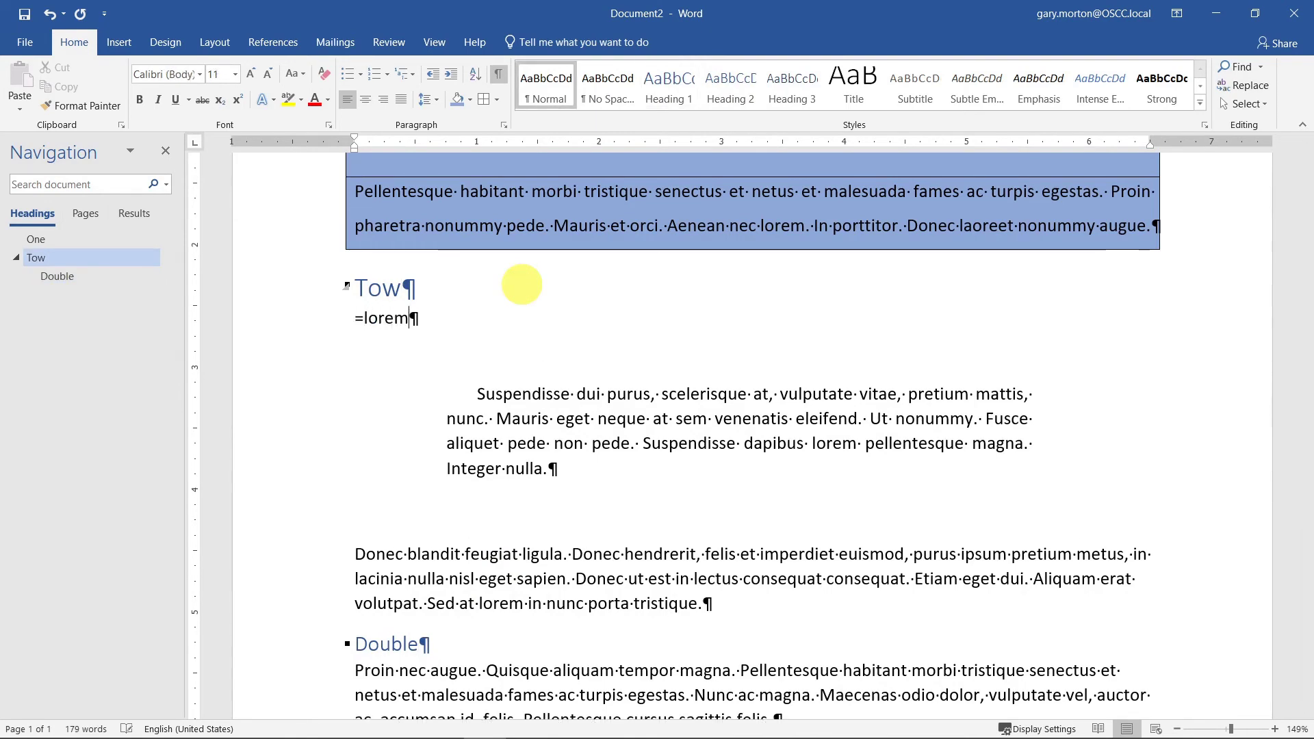
{"action": "type", "text": "(1,3)"}
{"action": "key", "text": "Return"}
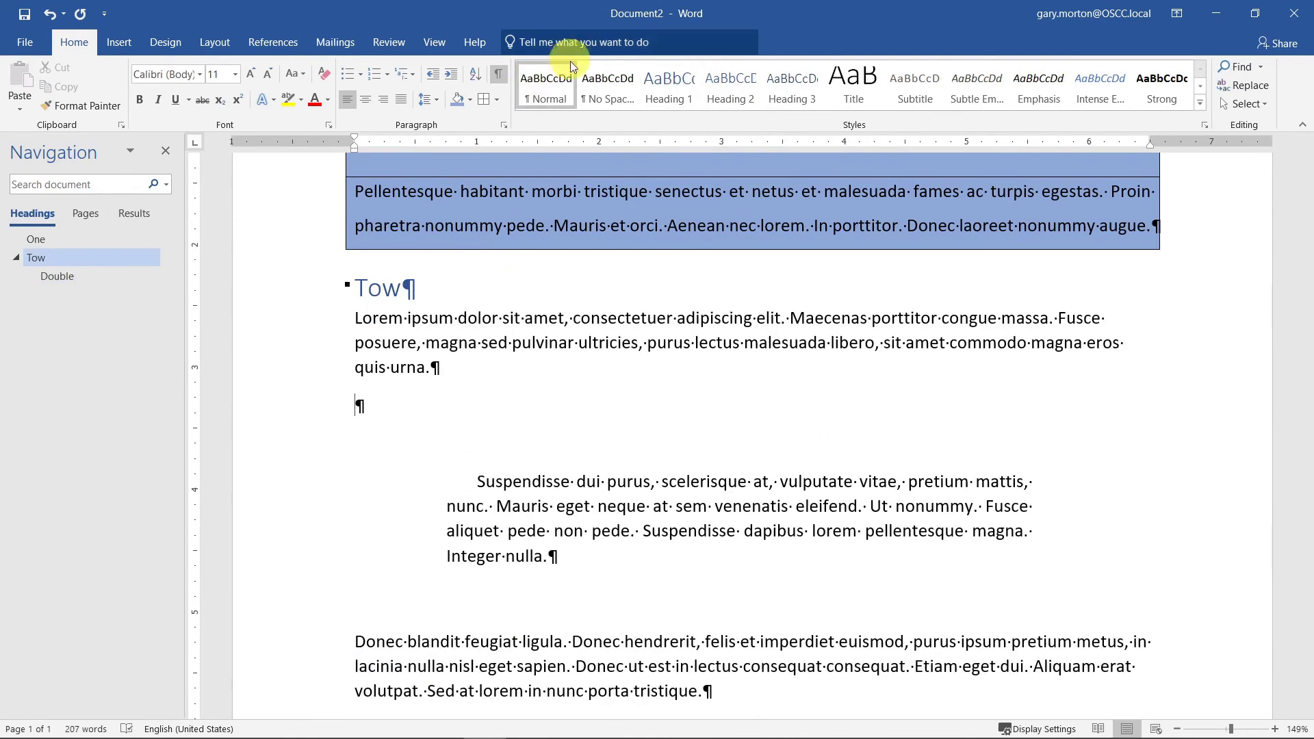
Add a Heading 2 reading "Something Else" below the new placeholder paragraph and jump to it through the document's heading list.
{"action": "left_click", "coordinate": [720, 91]}
{"action": "type", "text": "Something Else"}
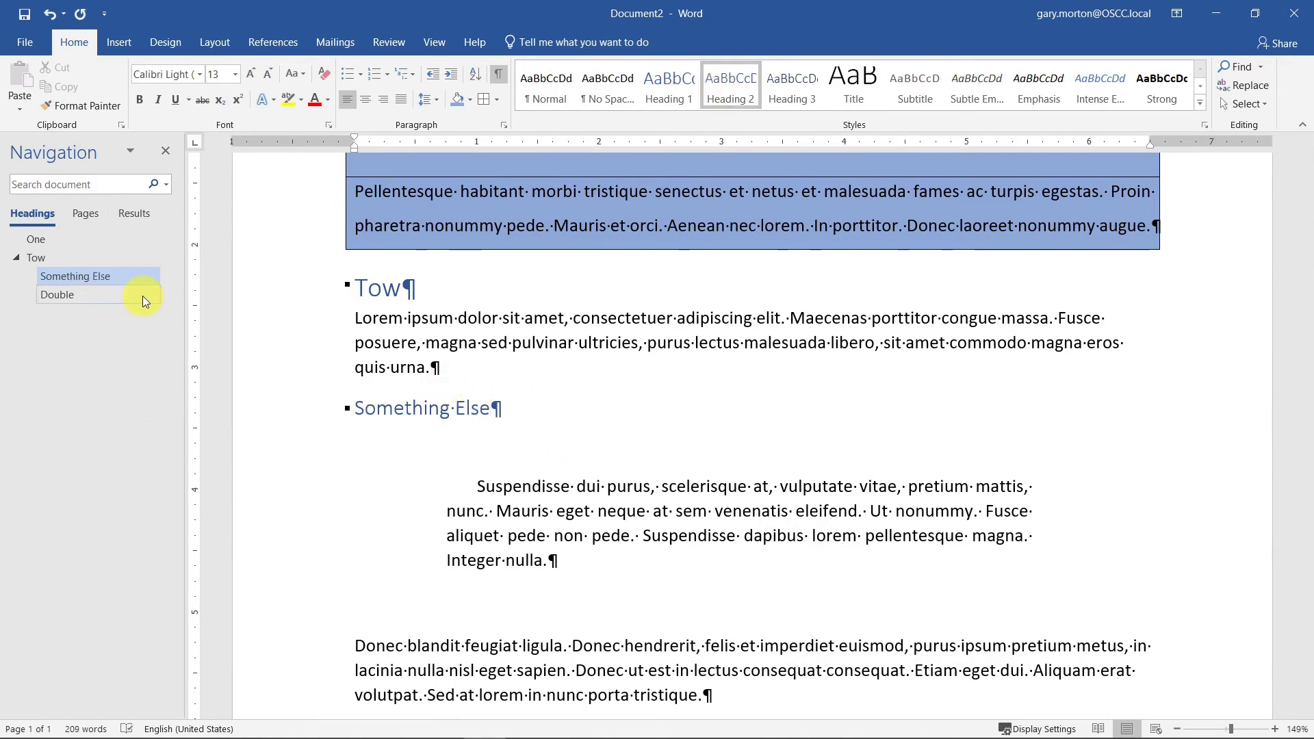
{"action": "left_click", "coordinate": [83, 282]}
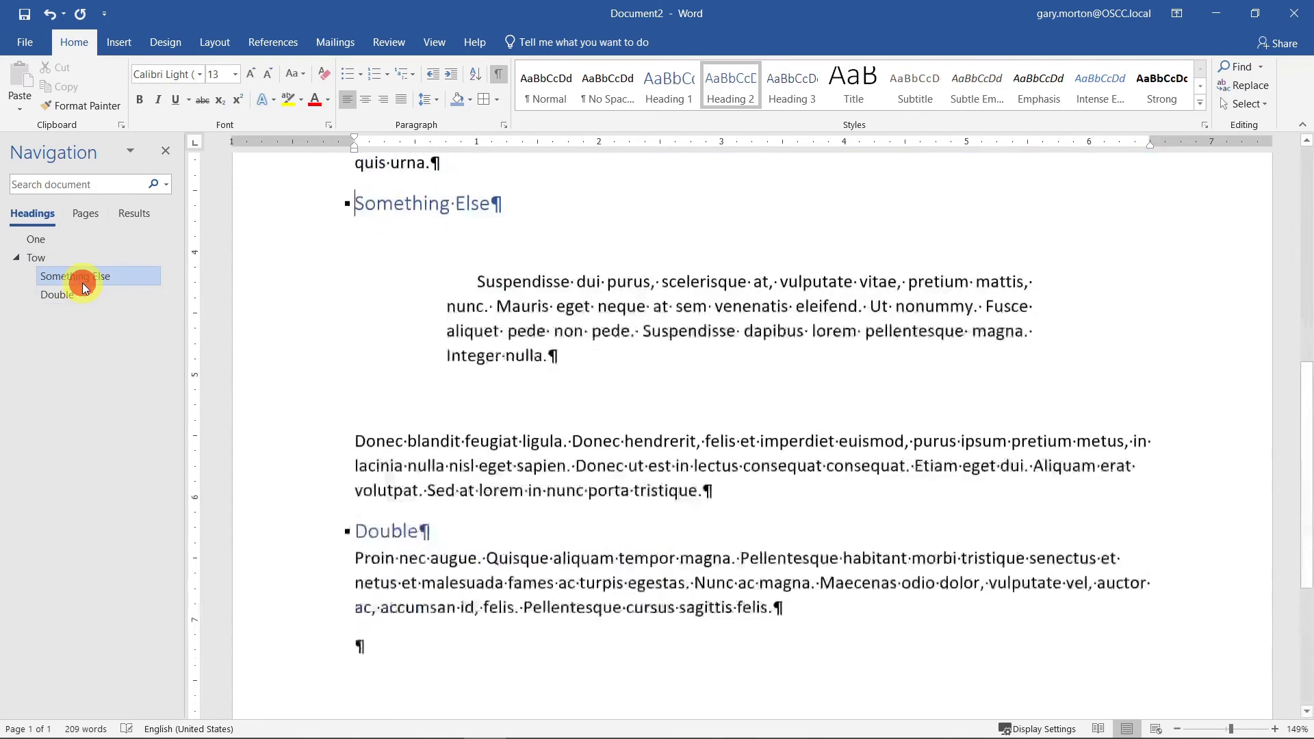
Set the outline level of the "Suspendisse" paragraph to Level 3.
{"action": "left_click", "coordinate": [637, 274]}
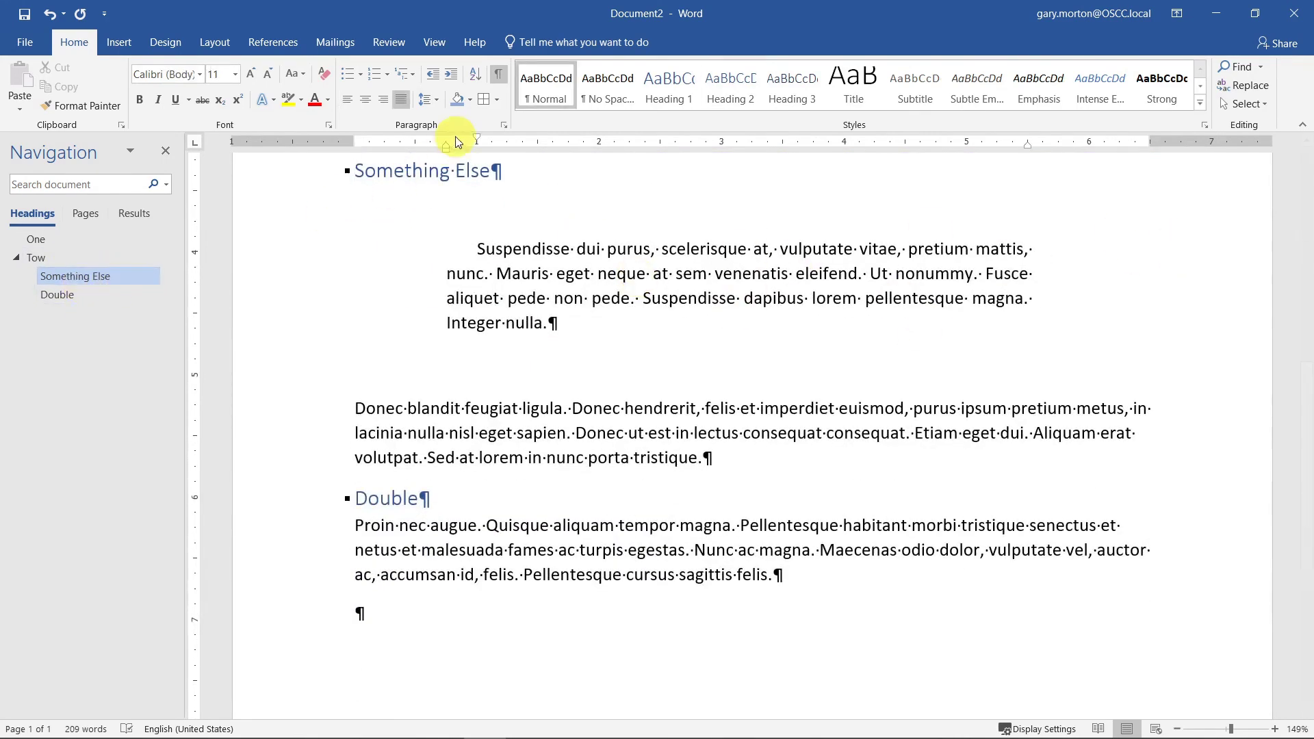
{"action": "left_click", "coordinate": [503, 126]}
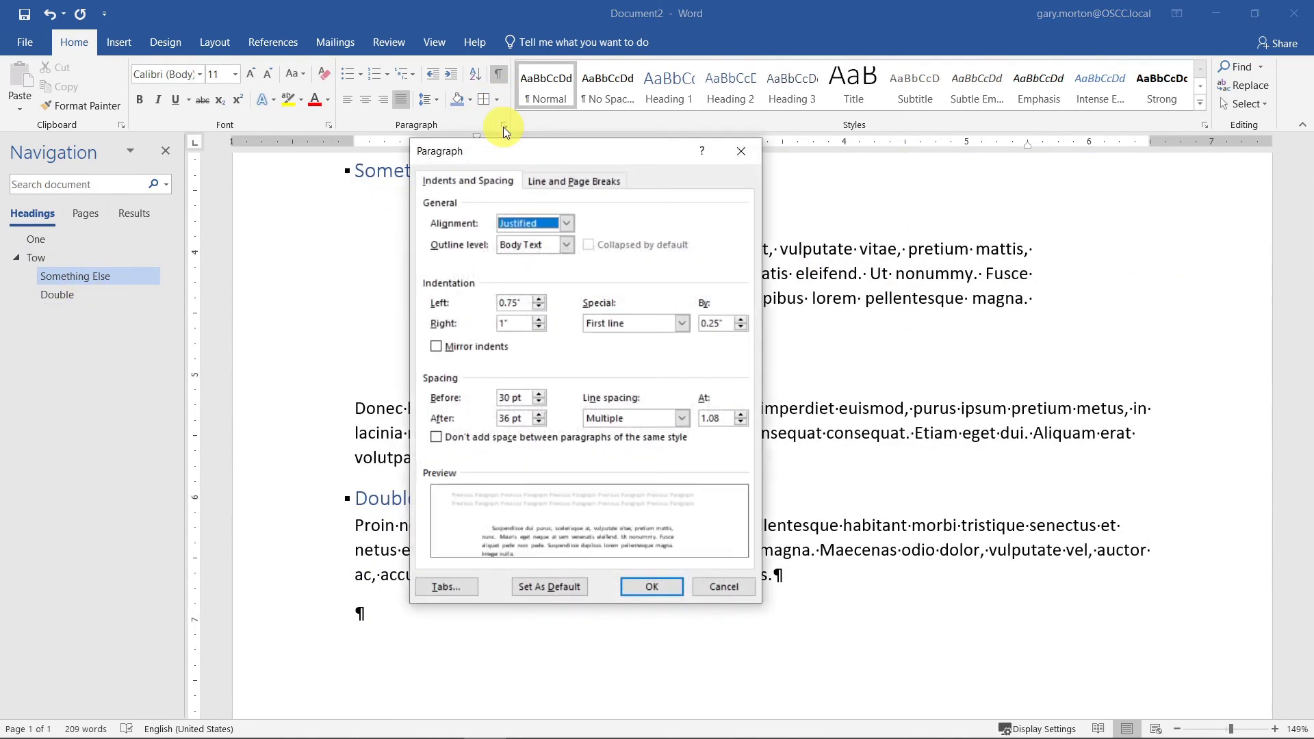
{"action": "left_click", "coordinate": [567, 247]}
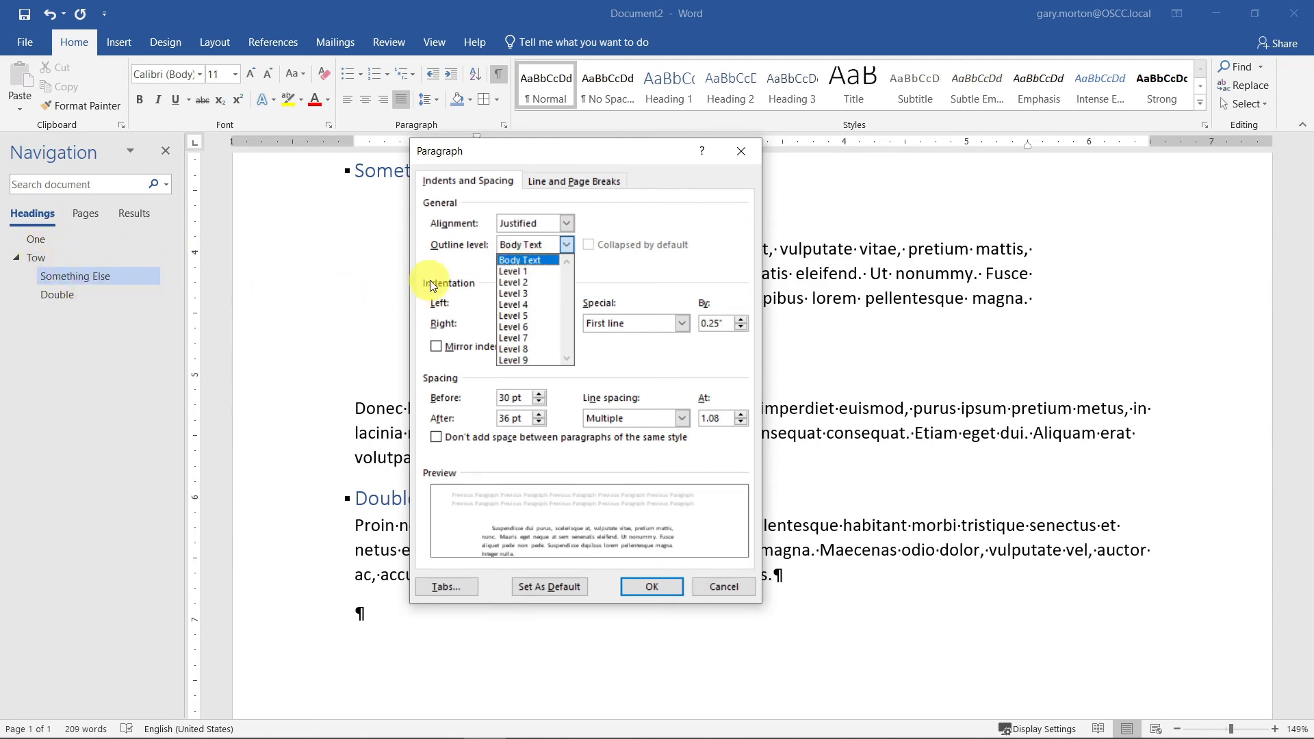
{"action": "left_click", "coordinate": [536, 295]}
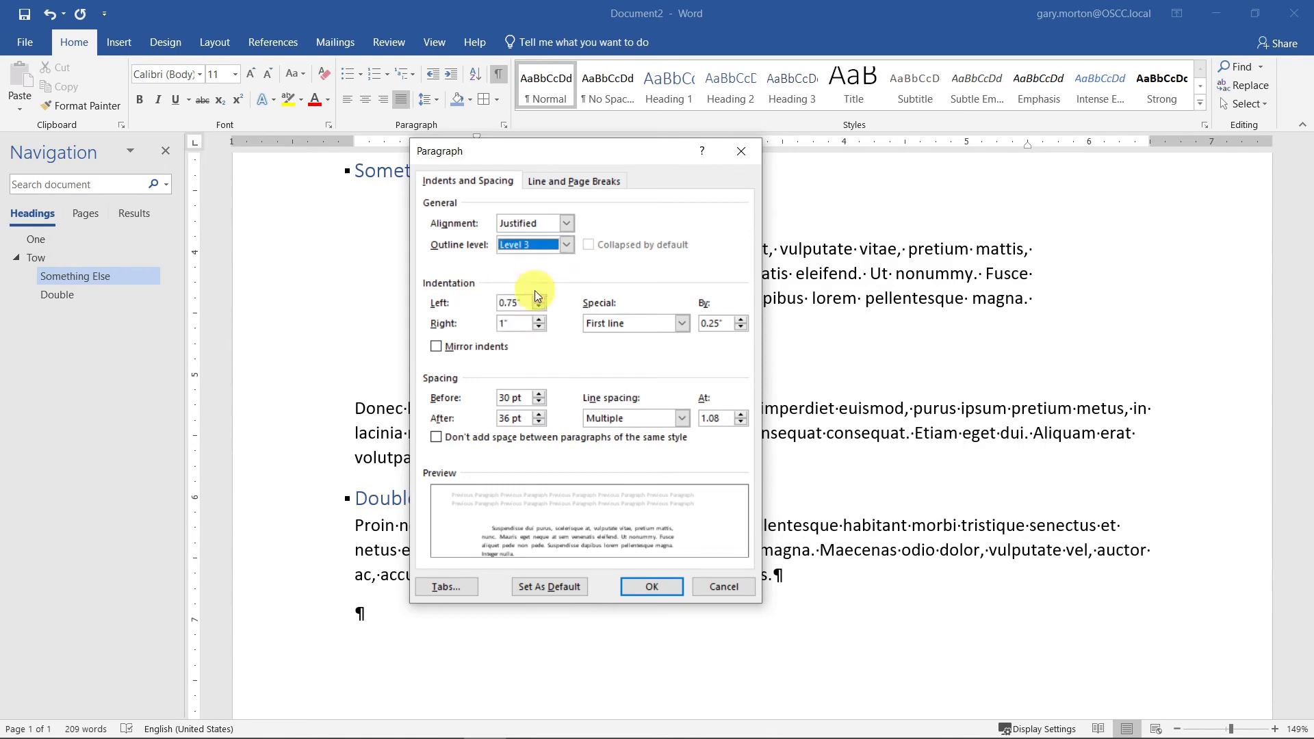
{"action": "left_click", "coordinate": [657, 588]}
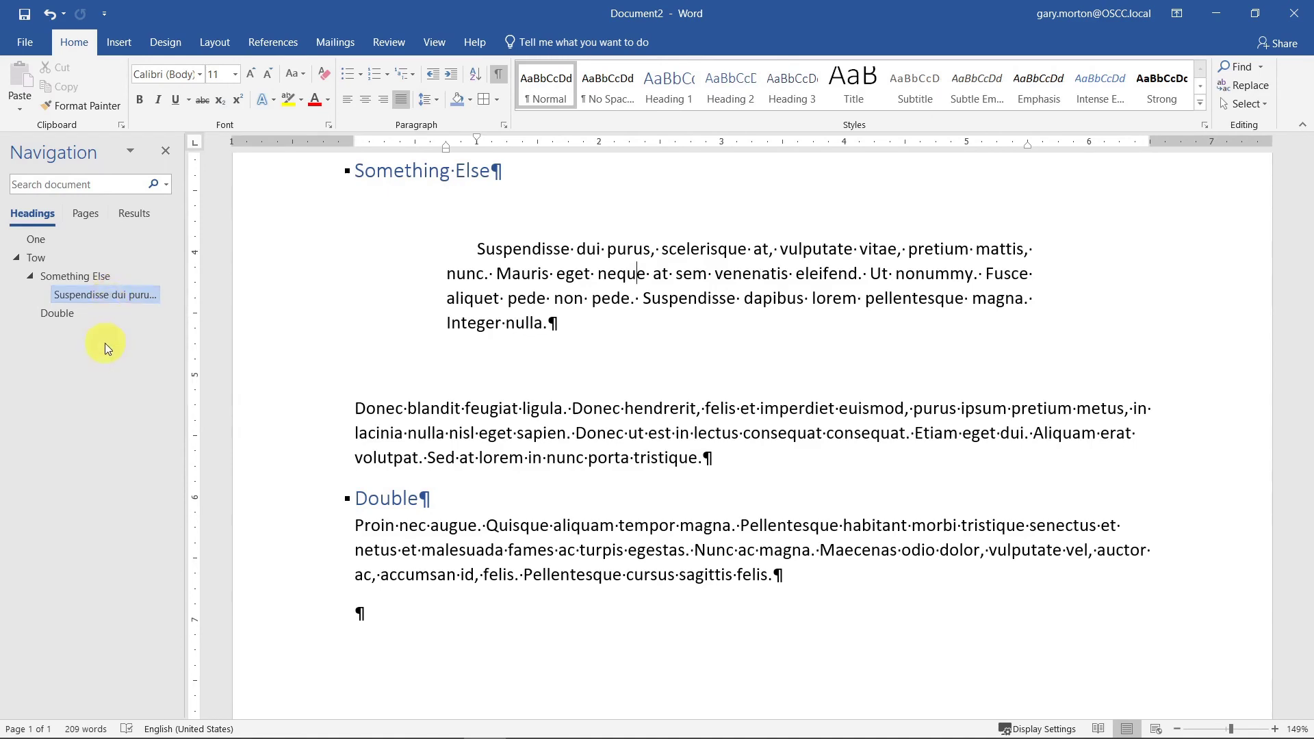
Insert an empty paragraph above the "One" heading and apply the Normal style to it.
{"action": "scroll", "coordinate": [566, 397], "scroll_direction": "up", "scroll_amount": 8}
{"action": "left_click", "coordinate": [426, 297]}
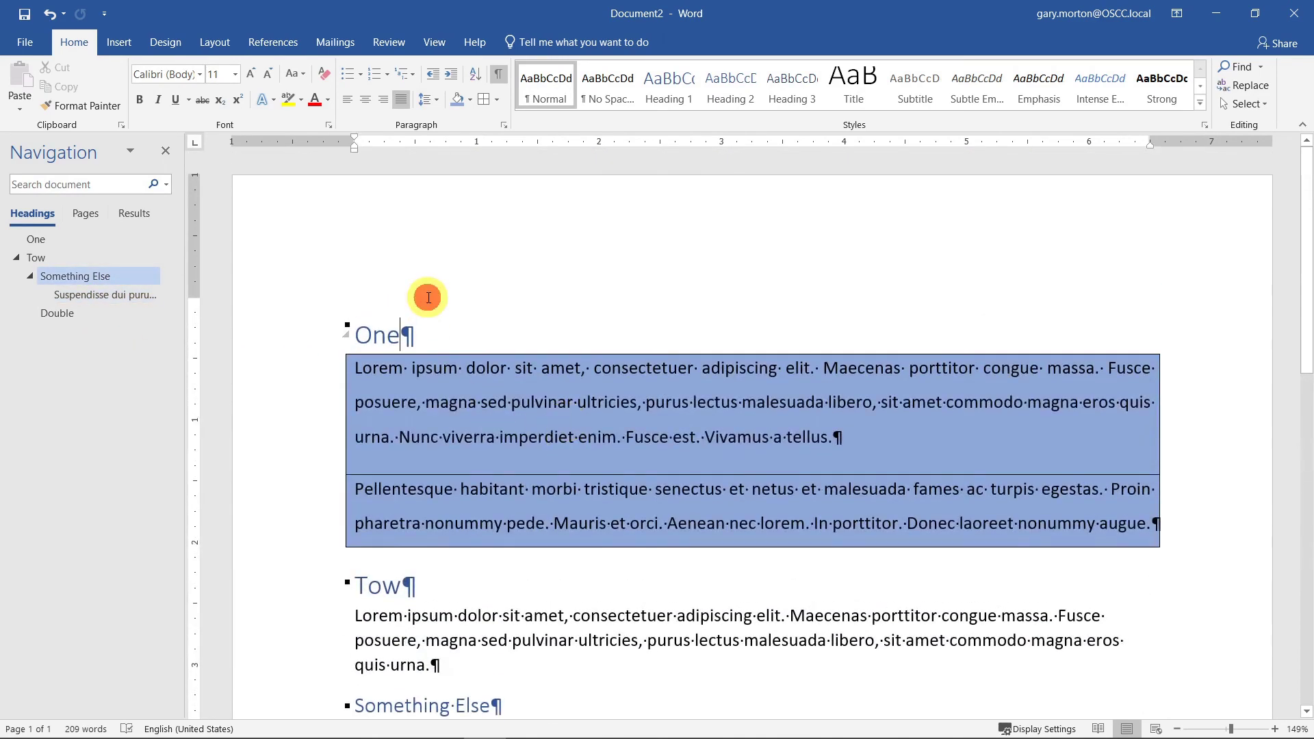
{"action": "key", "text": "Return"}
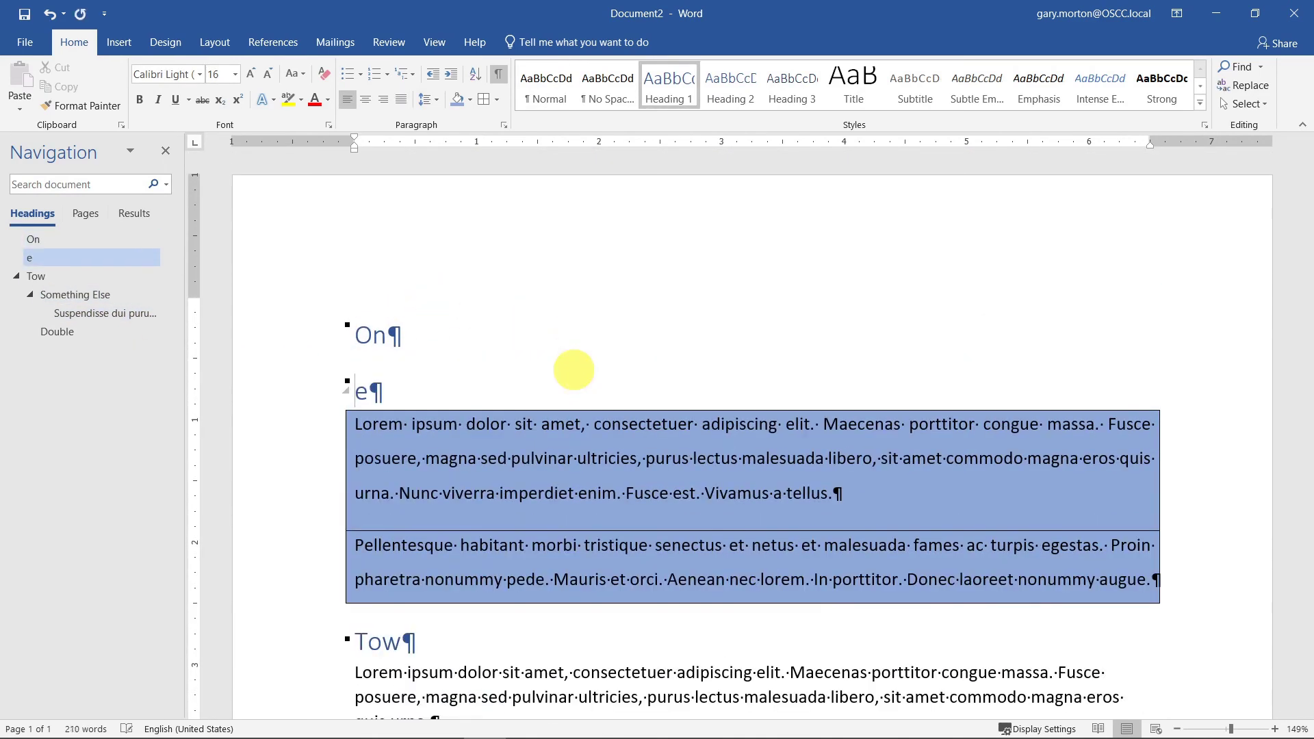
{"action": "key", "text": "BackSpace"}
{"action": "key", "text": "Home"}
{"action": "key", "text": "Return"}
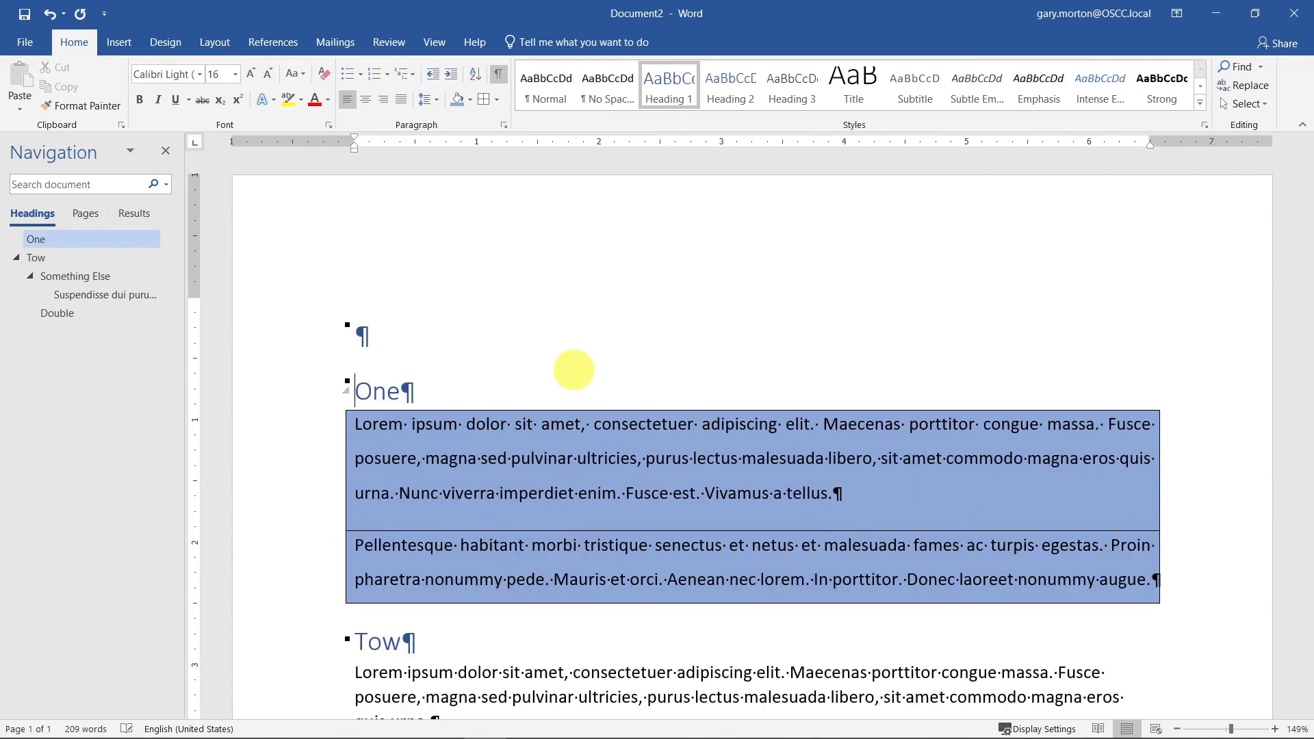
{"action": "key", "text": "Up"}
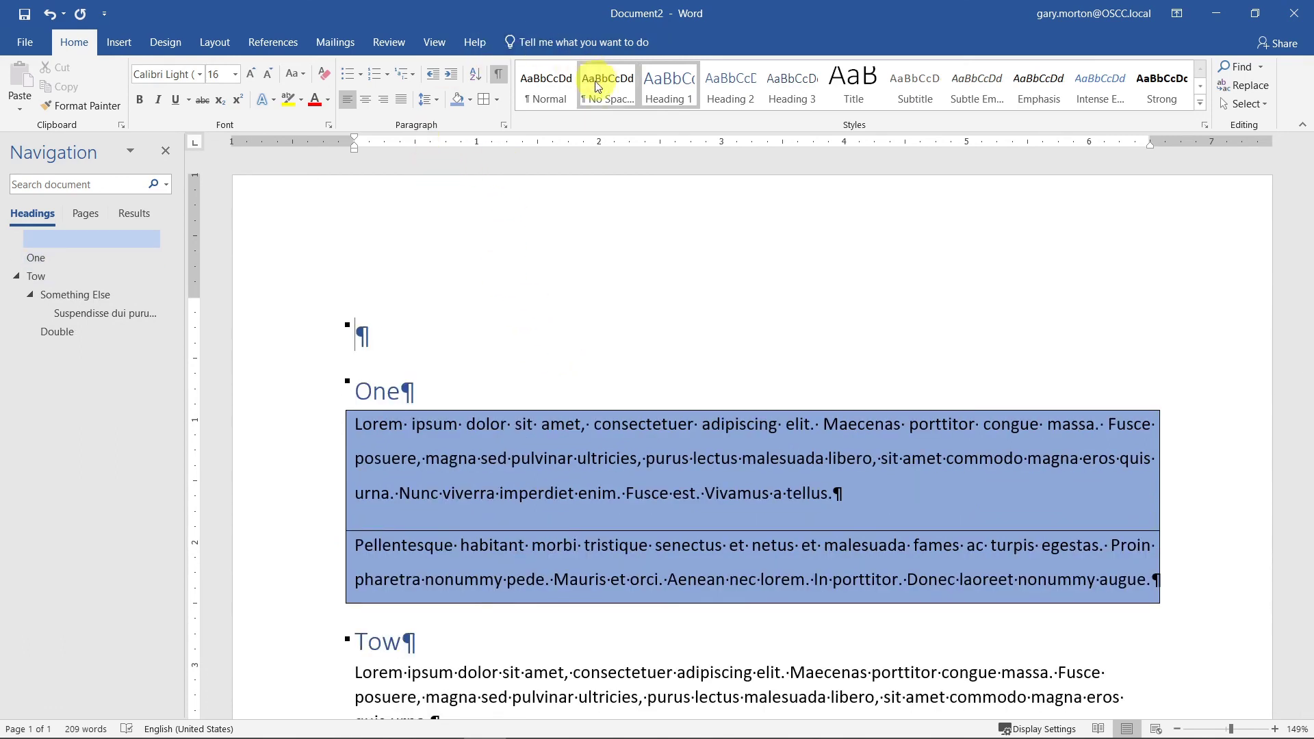
{"action": "left_click", "coordinate": [546, 83]}
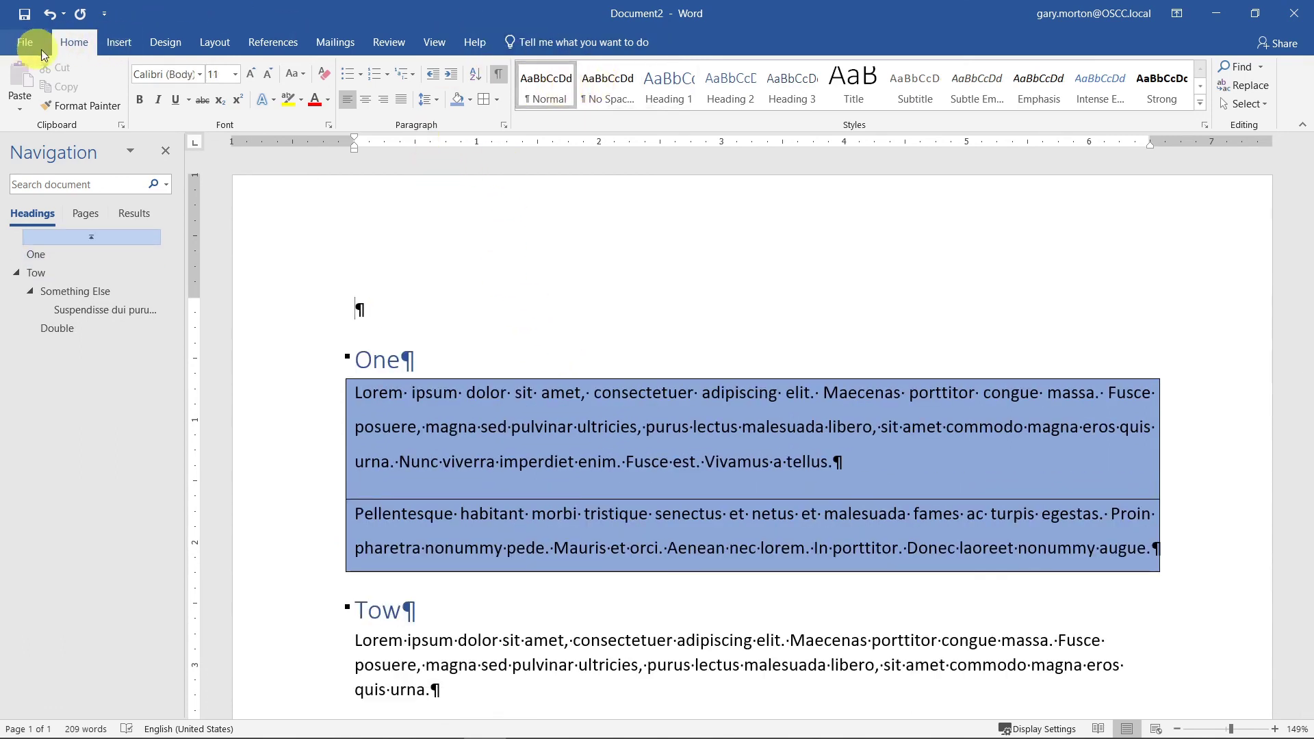
Insert an automatic table of contents titled "Contents" at the start of the document and look over the pages below it.
{"action": "left_click", "coordinate": [268, 44]}
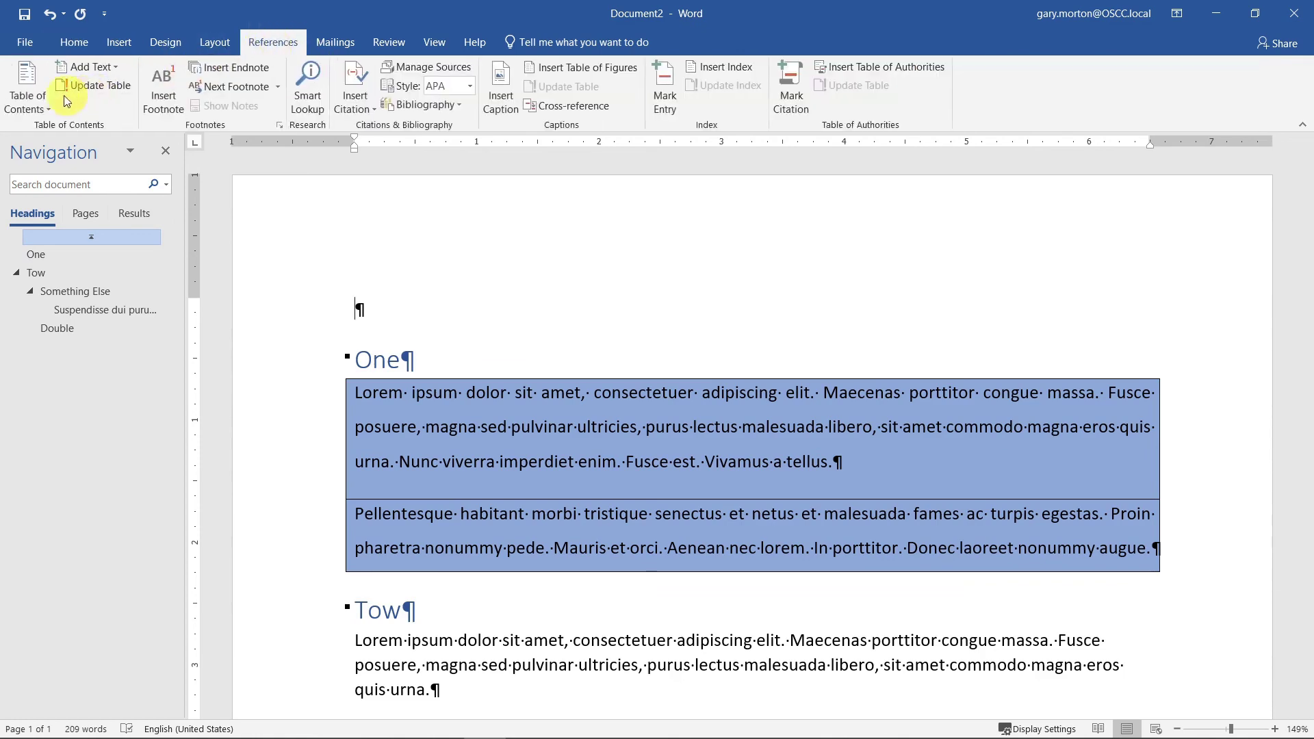
{"action": "left_click", "coordinate": [27, 96]}
{"action": "left_click", "coordinate": [185, 199]}
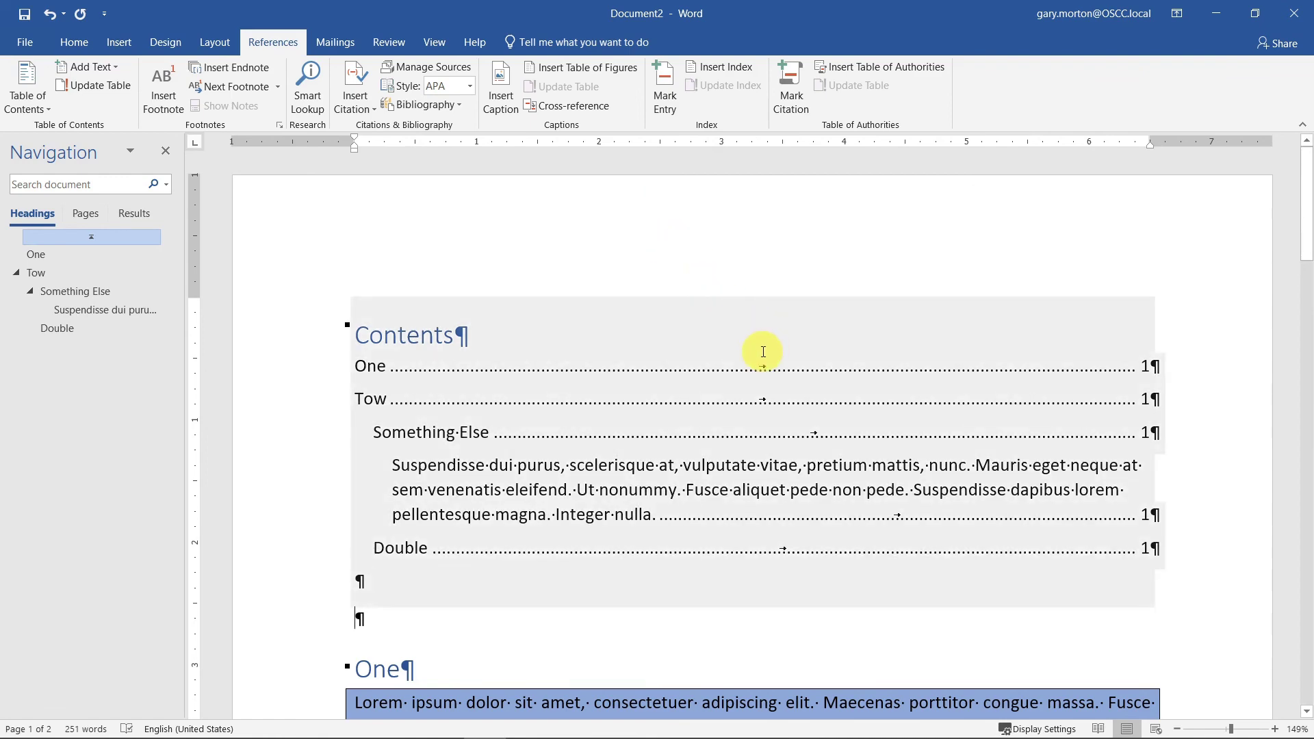
{"action": "scroll", "coordinate": [764, 352], "scroll_direction": "down", "scroll_amount": 8}
{"action": "scroll", "coordinate": [757, 333], "scroll_direction": "up", "scroll_amount": 3}
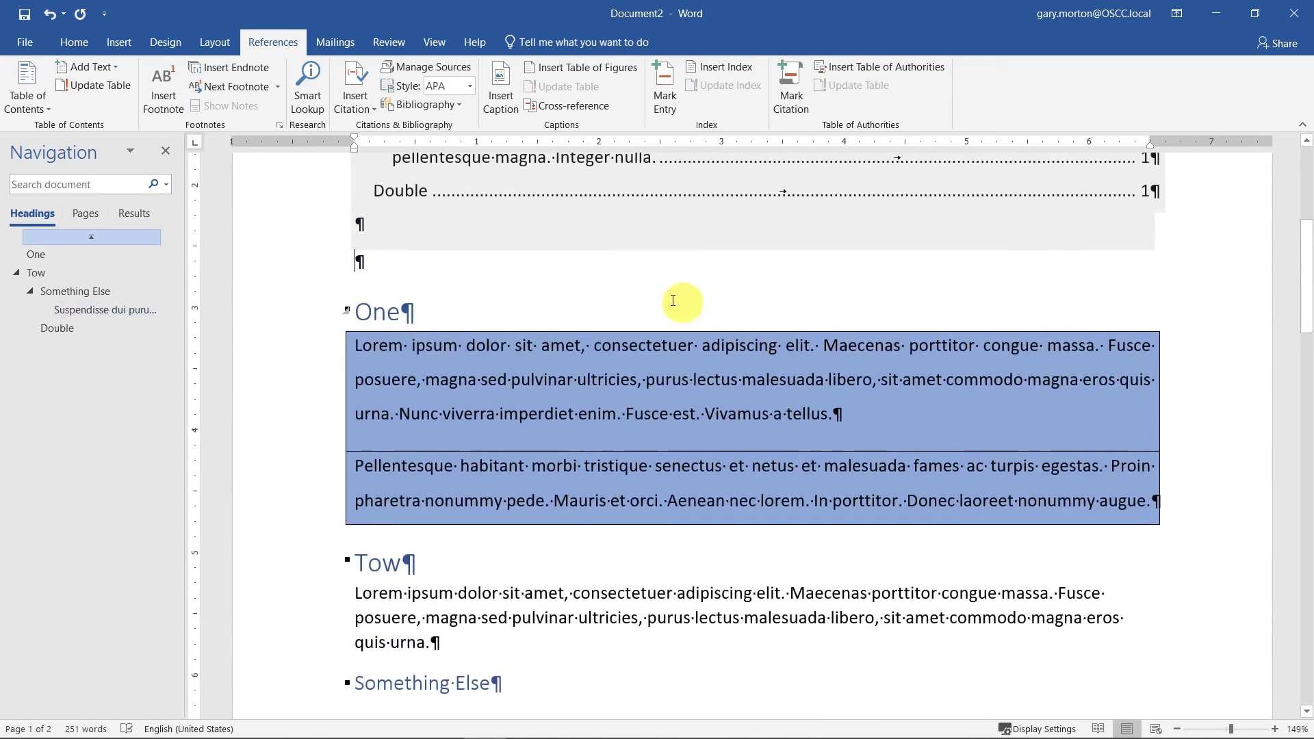
{"action": "left_click", "coordinate": [71, 43]}
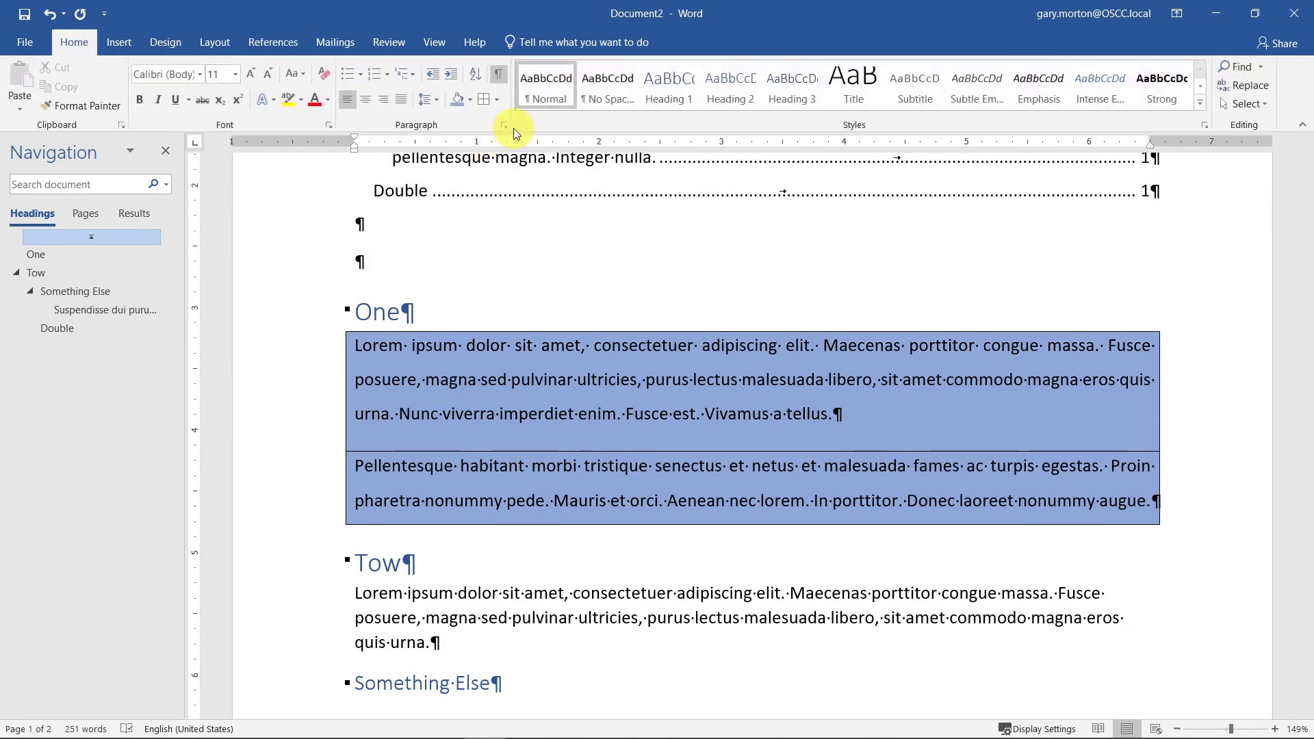